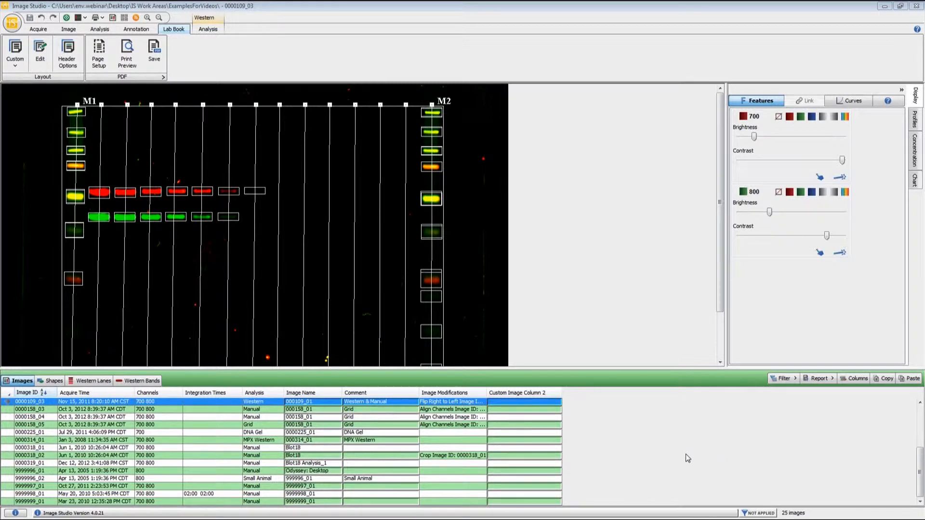
# Step: Look through the filter values and date conditions that the filter command offers for the Acquire Time column
pyautogui.click(786, 379)
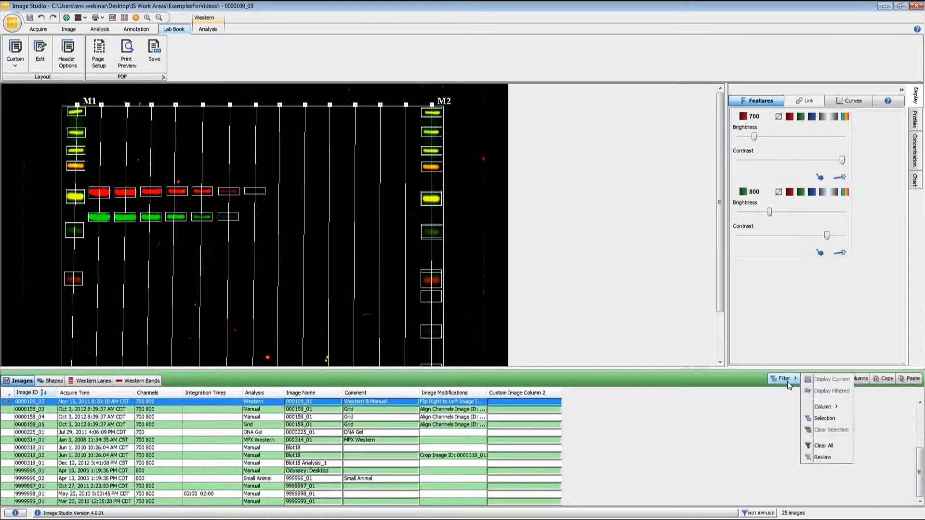
pyautogui.moveTo(829, 408)
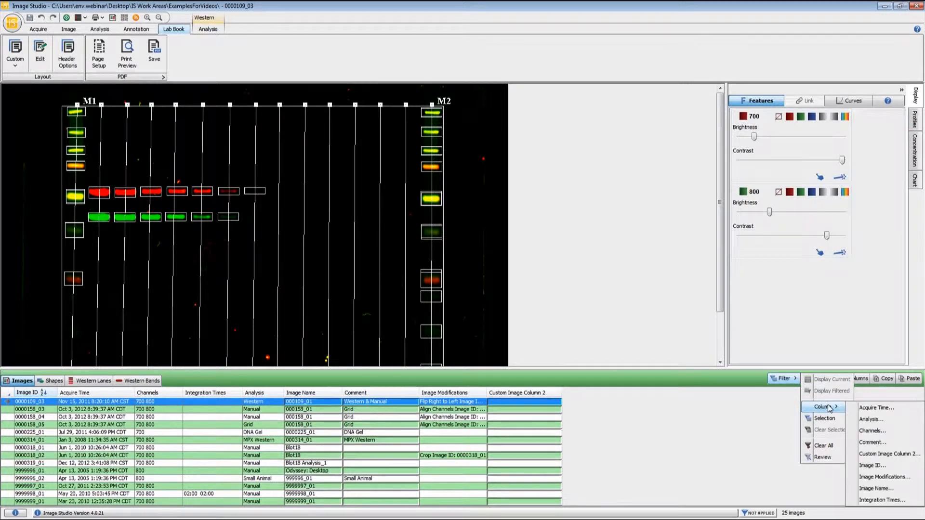
pyautogui.click(872, 410)
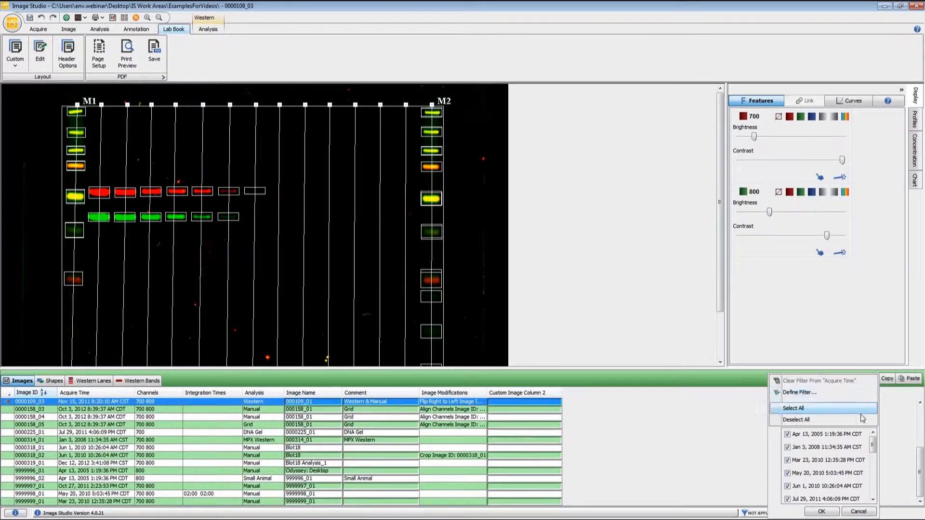
pyautogui.moveTo(873, 445)
pyautogui.mouseDown()
pyautogui.moveTo(874, 465)
pyautogui.moveTo(873, 447)
pyautogui.mouseUp()
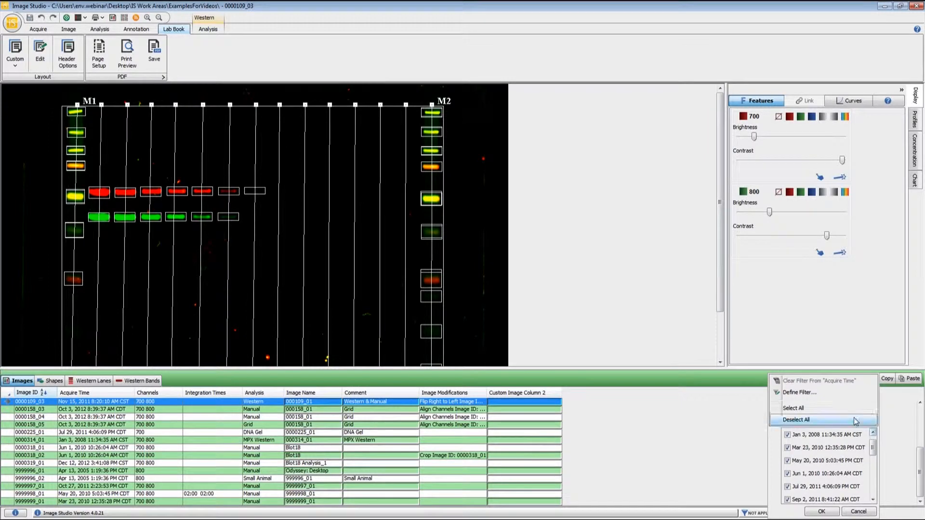
pyautogui.click(827, 396)
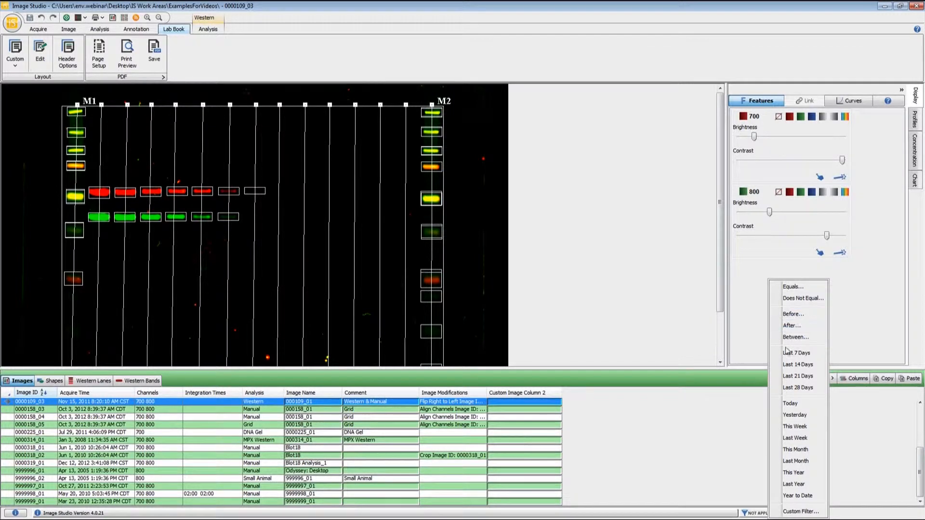
pyautogui.click(746, 411)
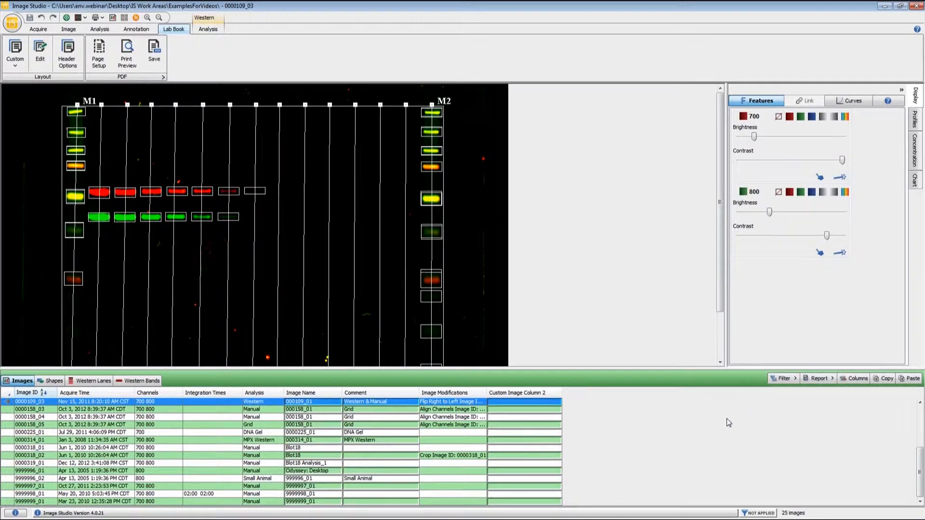
# Step: Check the predefined filter conditions offered directly from the Acquire Time column header in the images table
pyautogui.moveTo(358, 467)
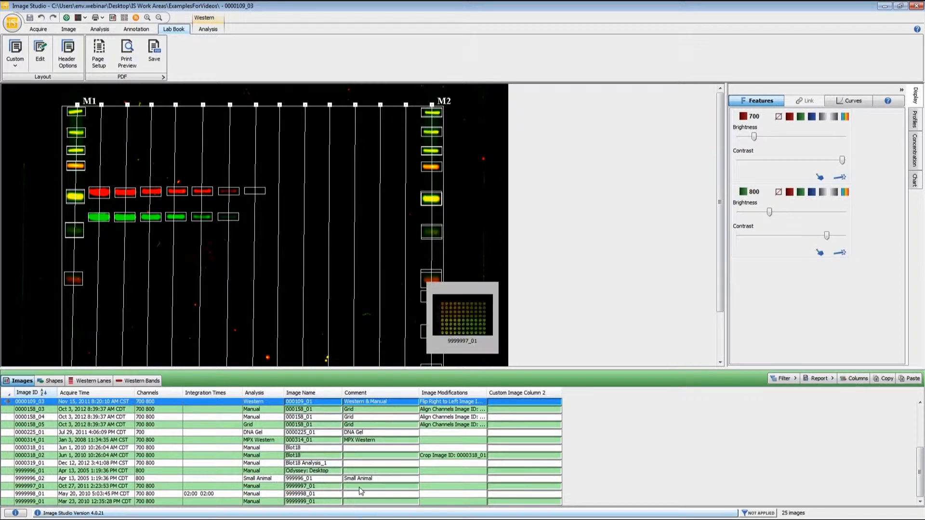
pyautogui.rightClick(112, 396)
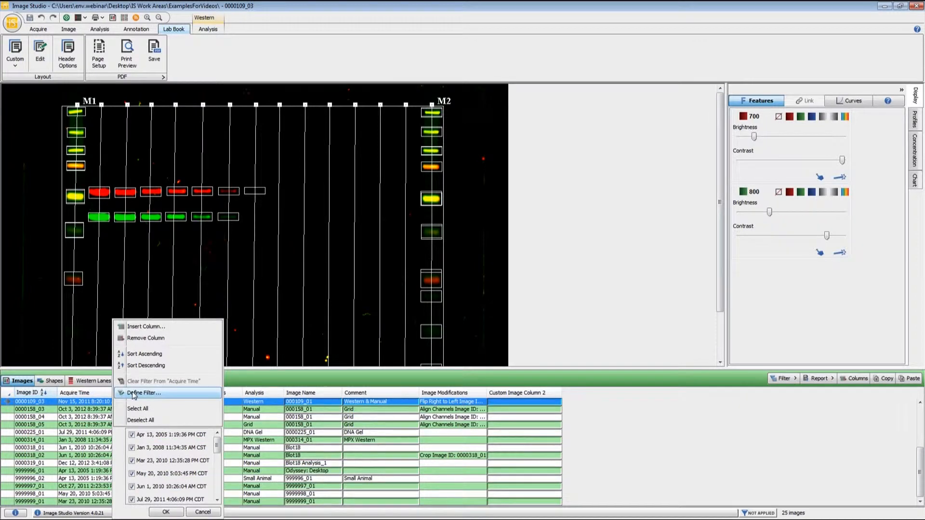
pyautogui.click(134, 395)
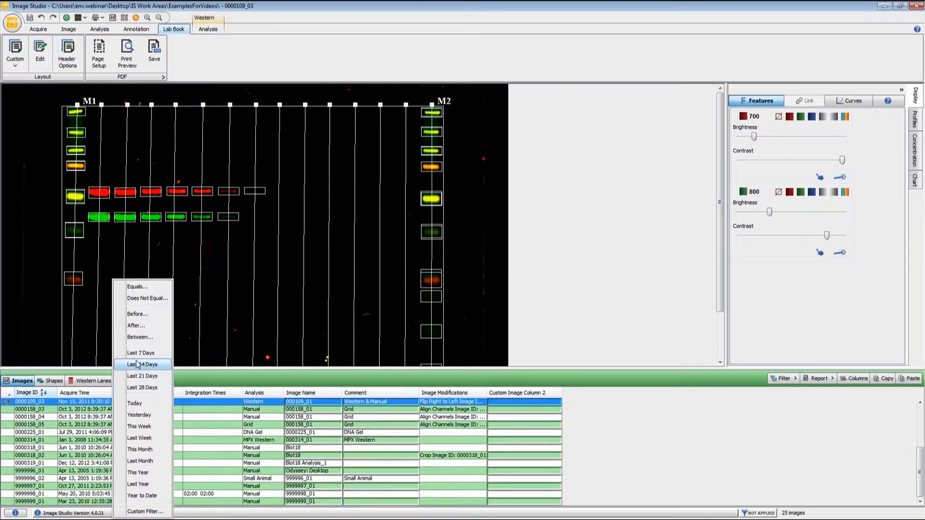
pyautogui.click(616, 421)
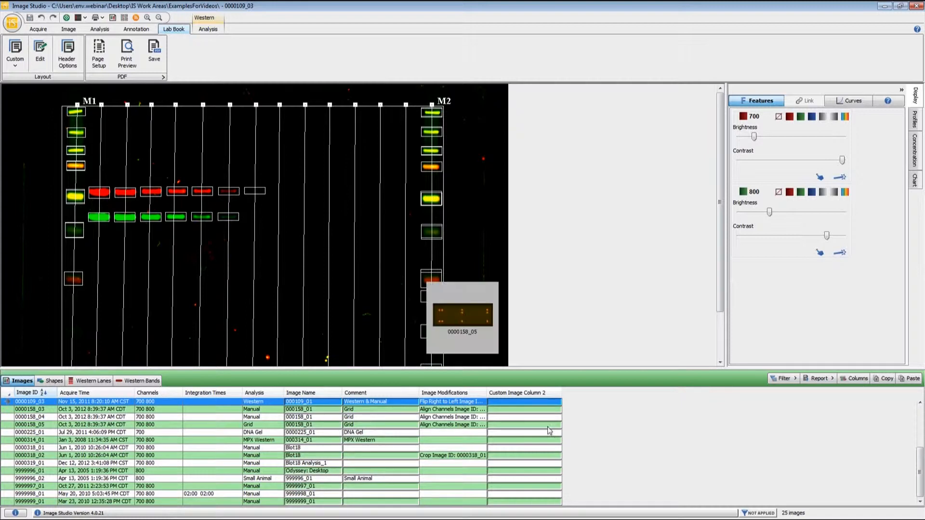
# Step: Examine the text filter conditions available for the Comment column without applying any of them
pyautogui.rightClick(379, 393)
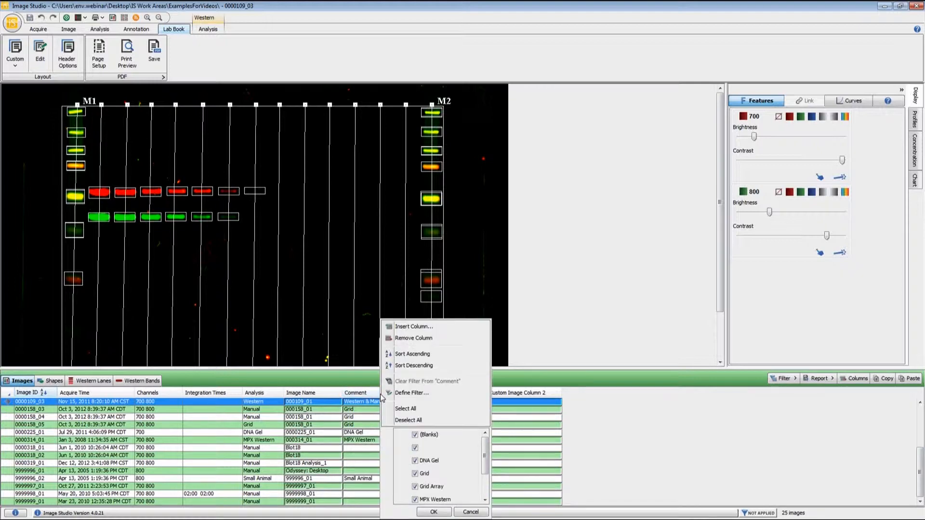
pyautogui.click(413, 395)
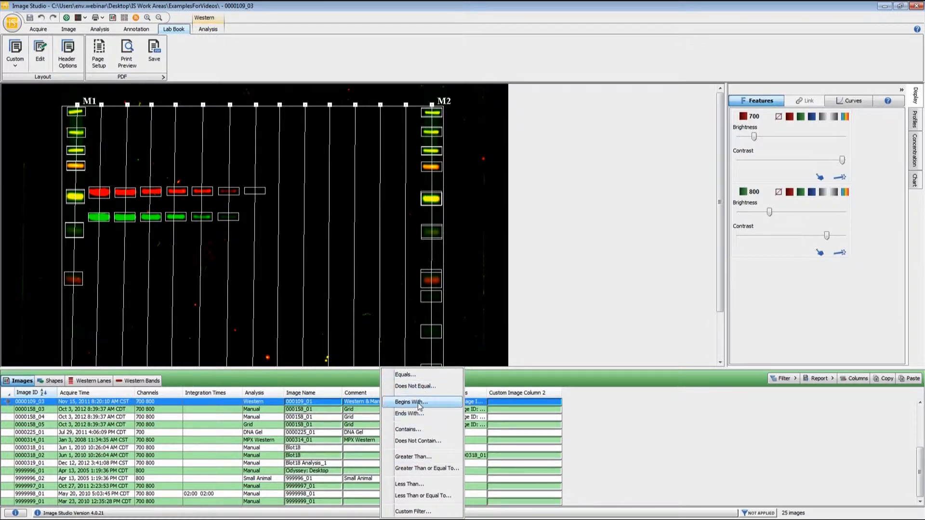
pyautogui.click(625, 426)
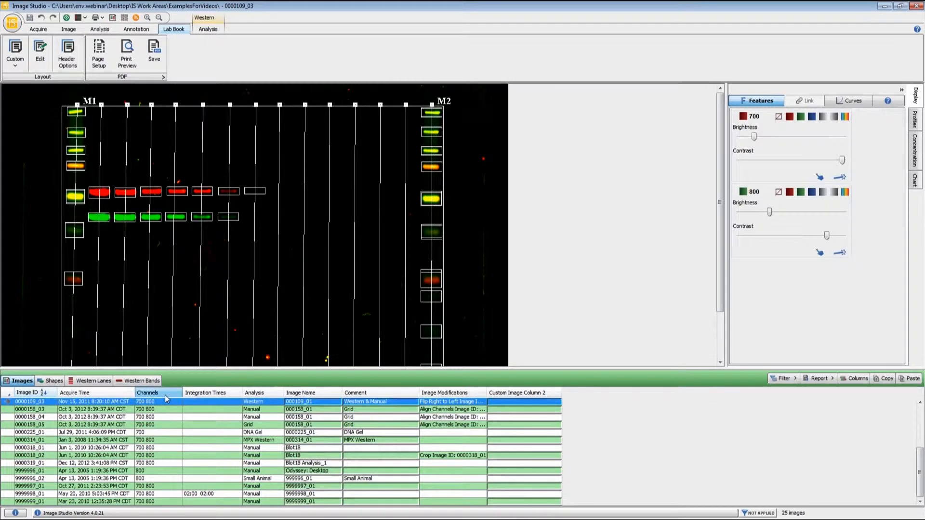
# Step: Sort the images table by Acquire Time in descending order, newest images first
pyautogui.click(123, 393)
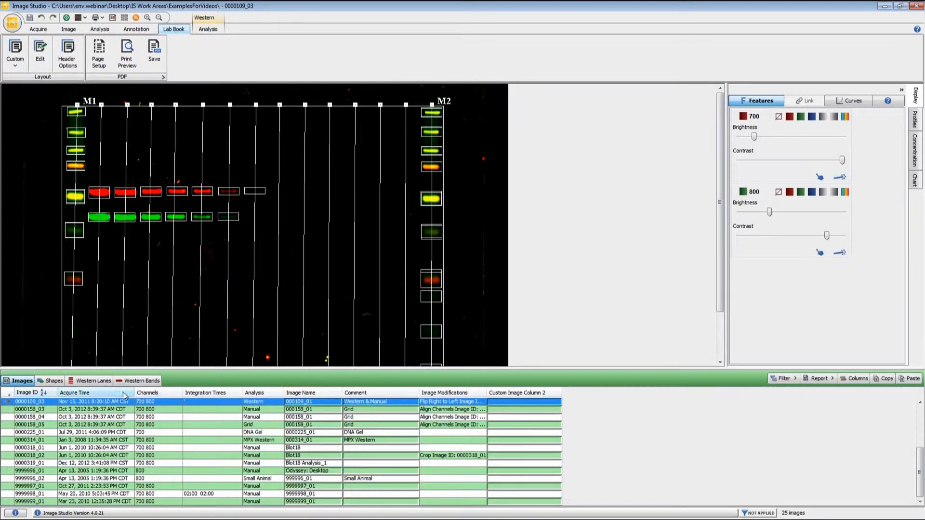
pyautogui.click(123, 392)
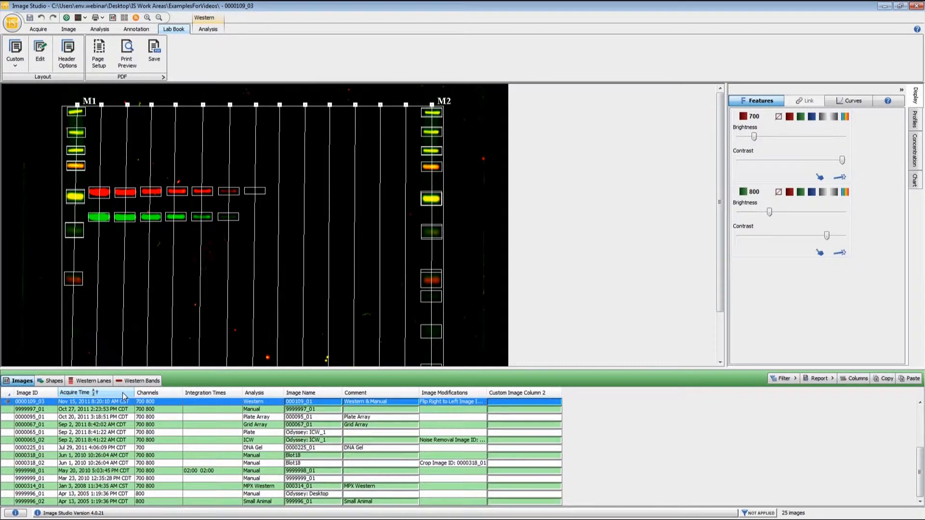
pyautogui.moveTo(218, 399)
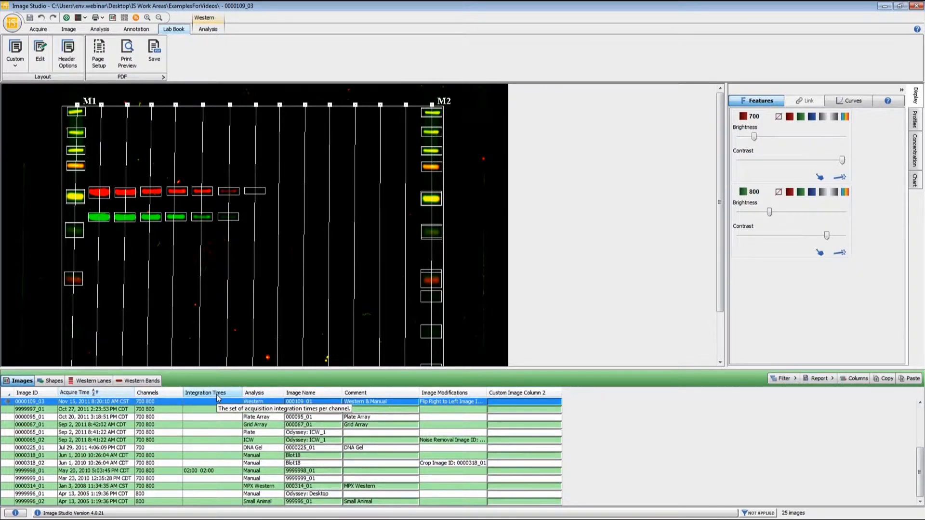
pyautogui.moveTo(236, 393)
pyautogui.mouseDown()
pyautogui.moveTo(225, 394)
pyautogui.moveTo(422, 389)
pyautogui.moveTo(229, 394)
pyautogui.mouseUp()
pyautogui.moveTo(232, 415)
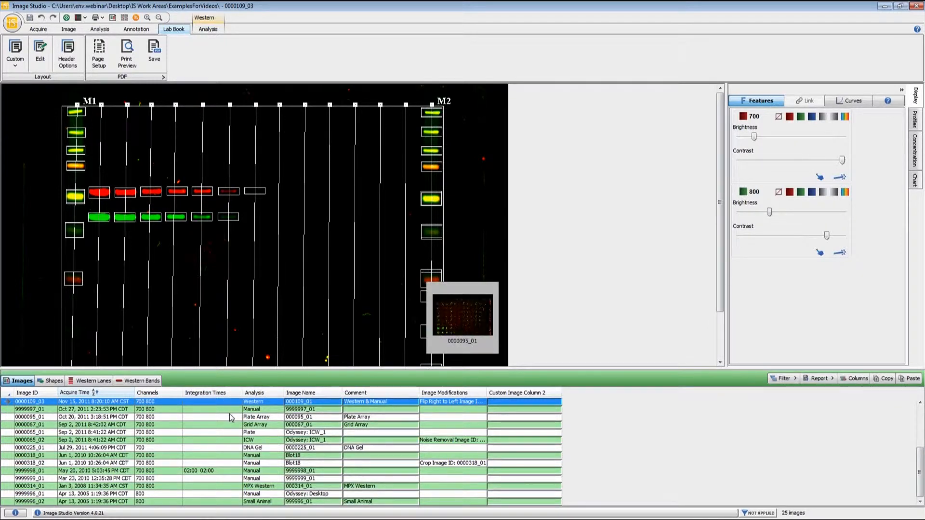
pyautogui.moveTo(373, 449)
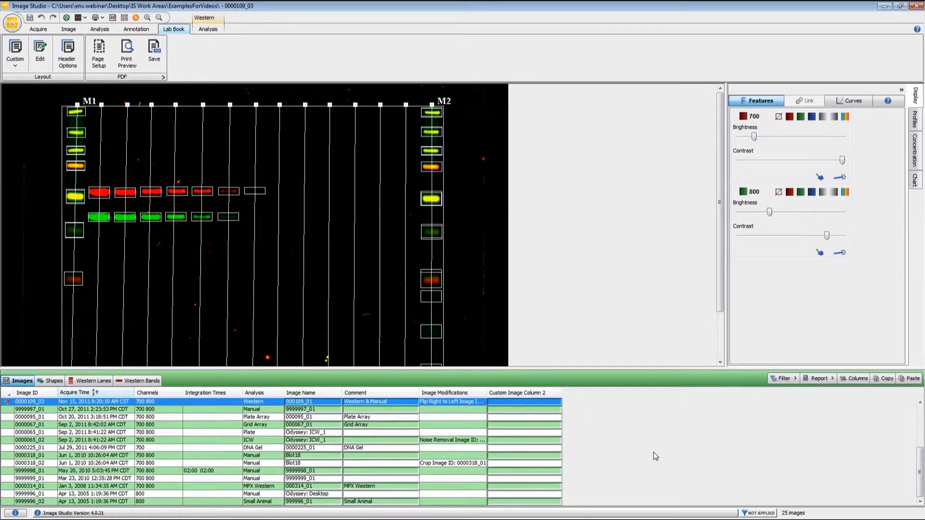
# Step: Remove Custom Image Column 2 from the images table and save the column settings
pyautogui.click(856, 380)
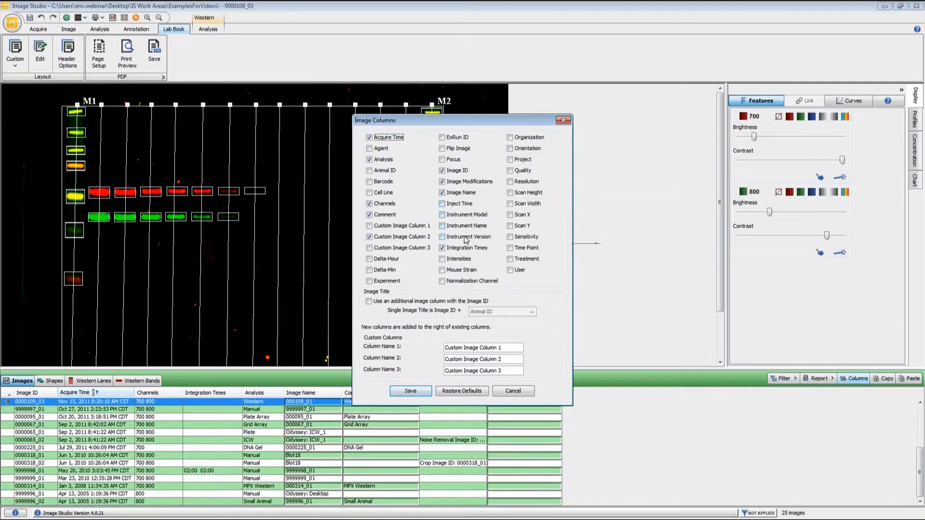
pyautogui.click(395, 238)
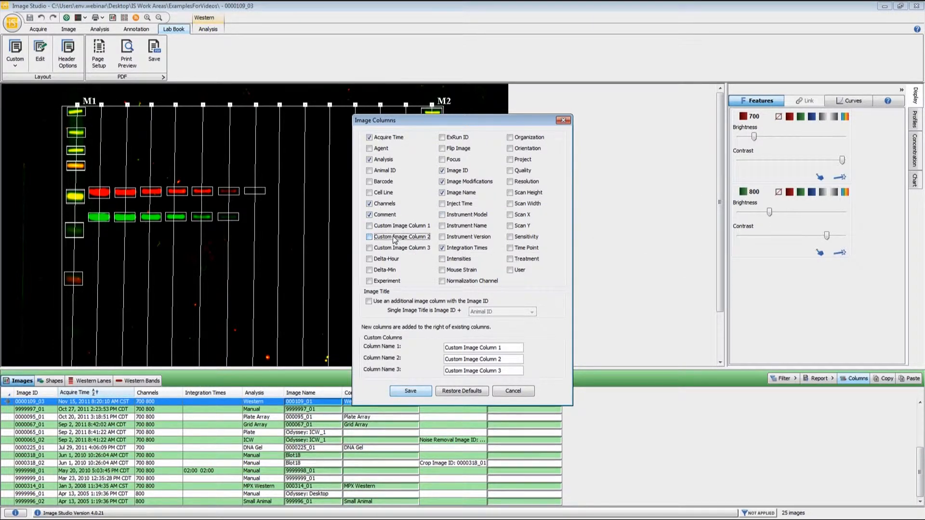
pyautogui.click(411, 391)
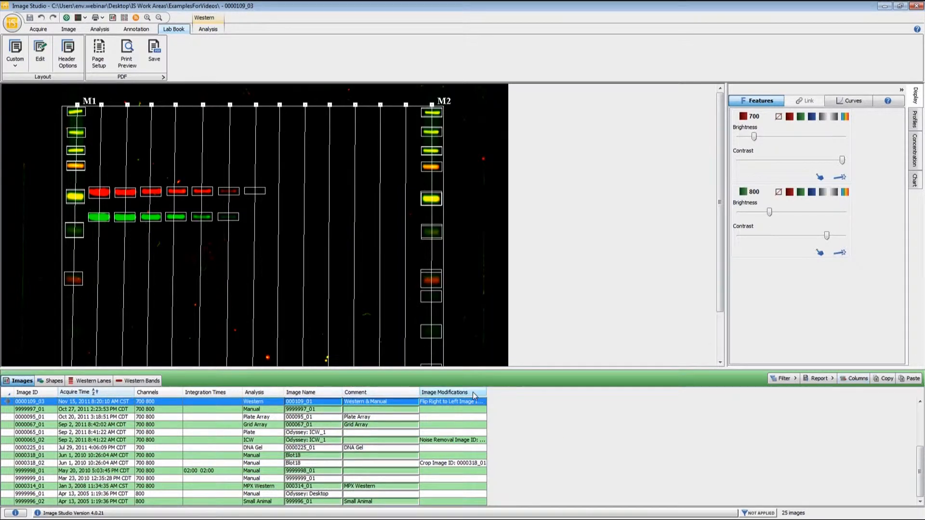
# Step: Restore the default set of image columns and save the column settings
pyautogui.click(857, 379)
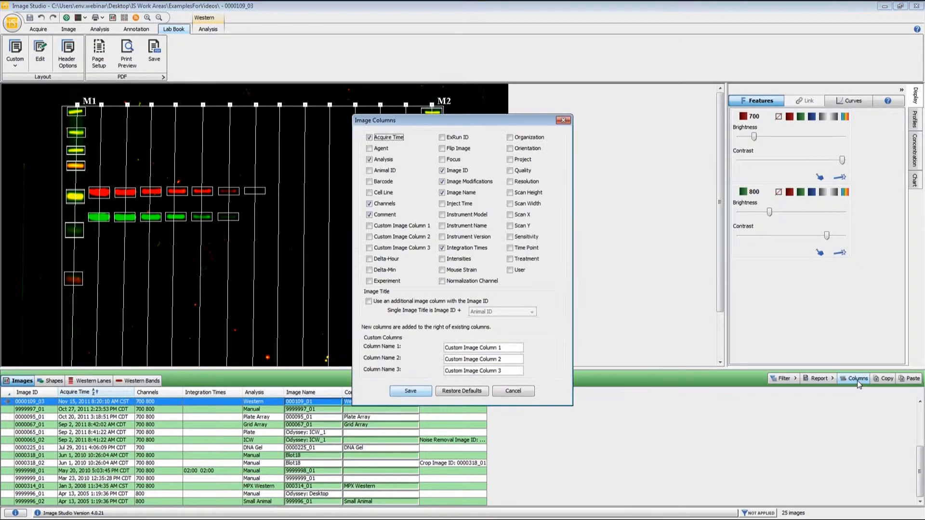
pyautogui.click(466, 392)
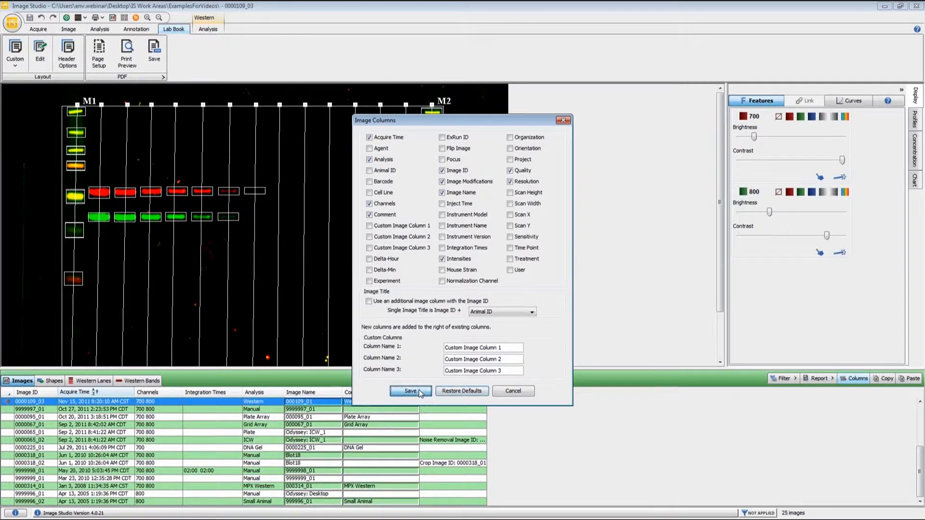
pyautogui.click(419, 391)
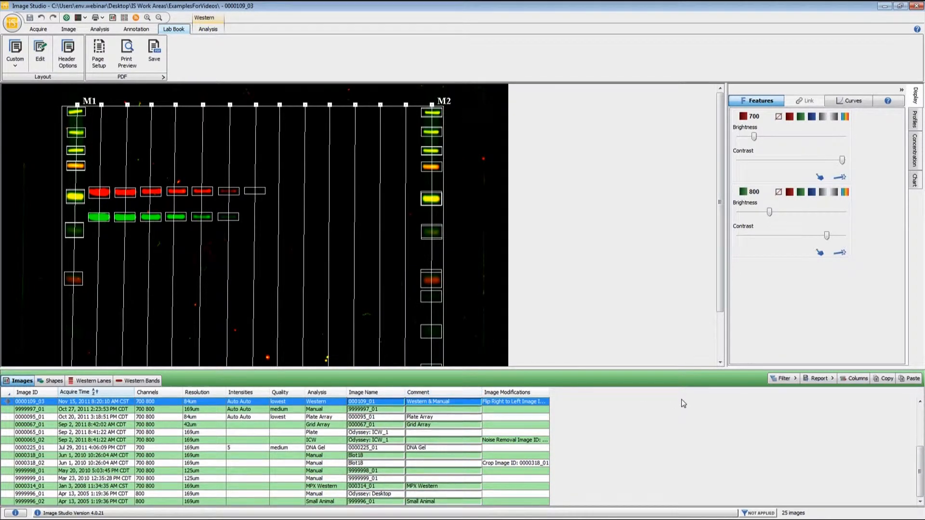
# Step: Review the columns available for the Shapes table and leave its column settings without saving
pyautogui.click(55, 382)
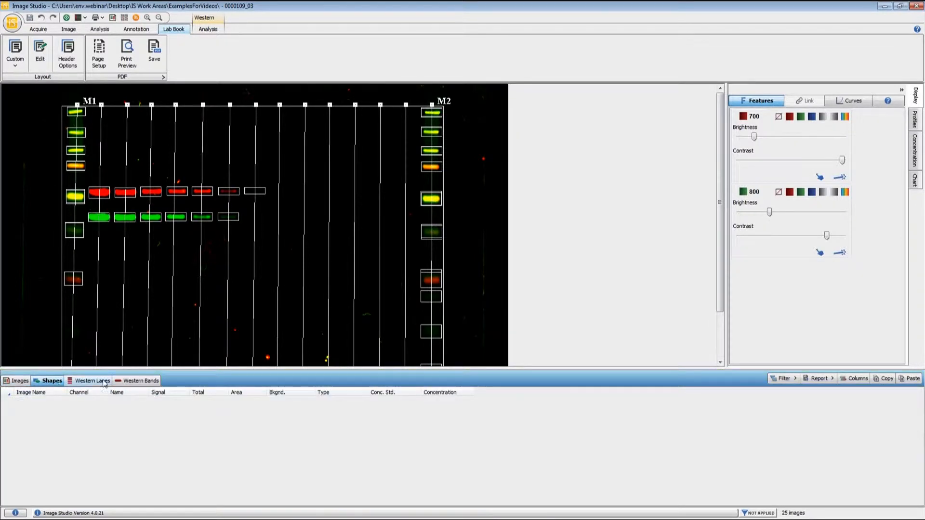
pyautogui.click(856, 380)
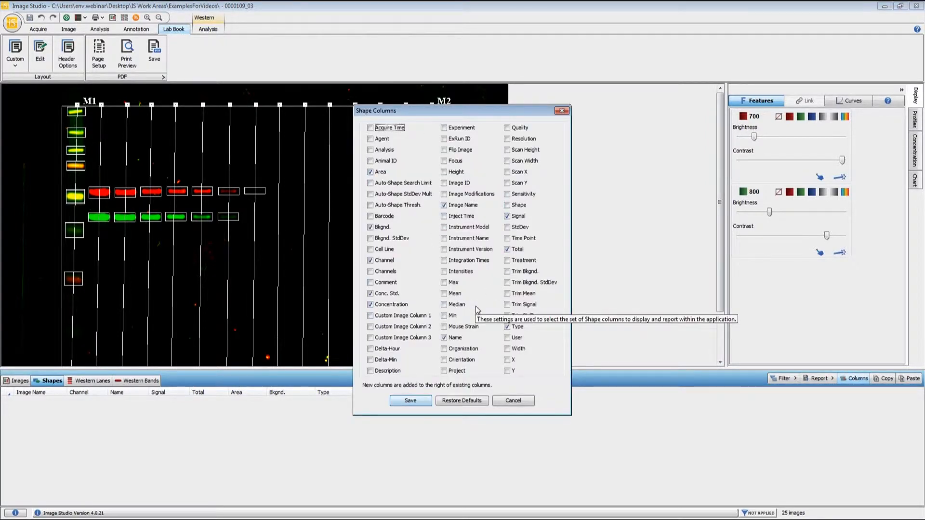
pyautogui.click(511, 401)
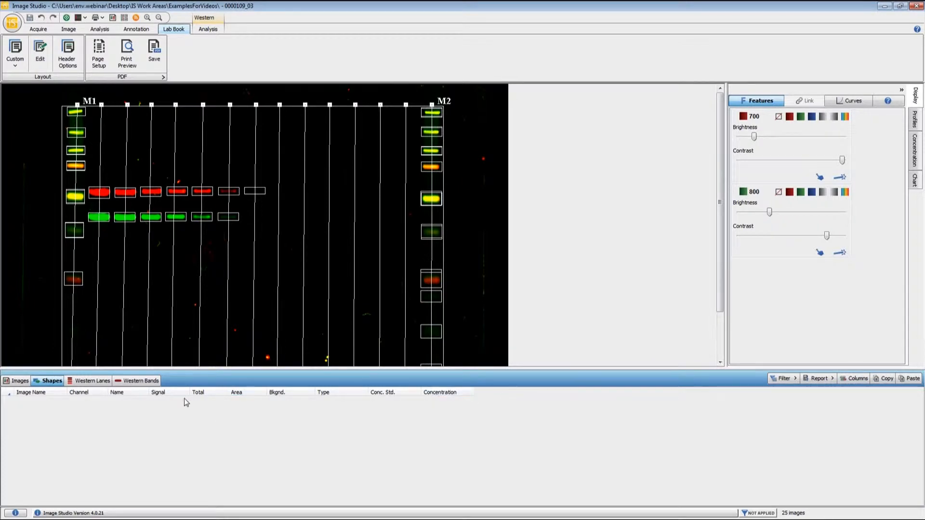
# Step: In the images table, add 0000095_01, 0000318_01 and 9999996_01 to the selected 0000109_03 and filter the table to this selection
pyautogui.click(18, 381)
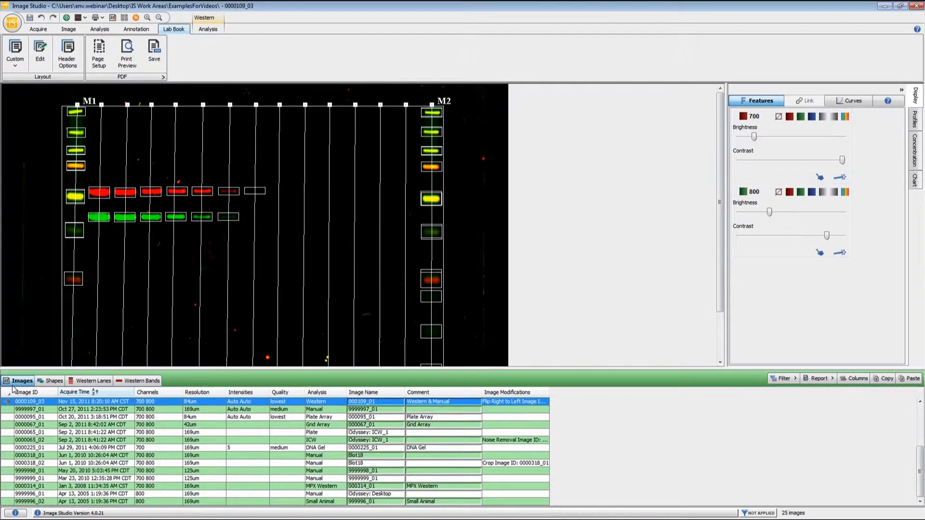
pyautogui.moveTo(137, 410)
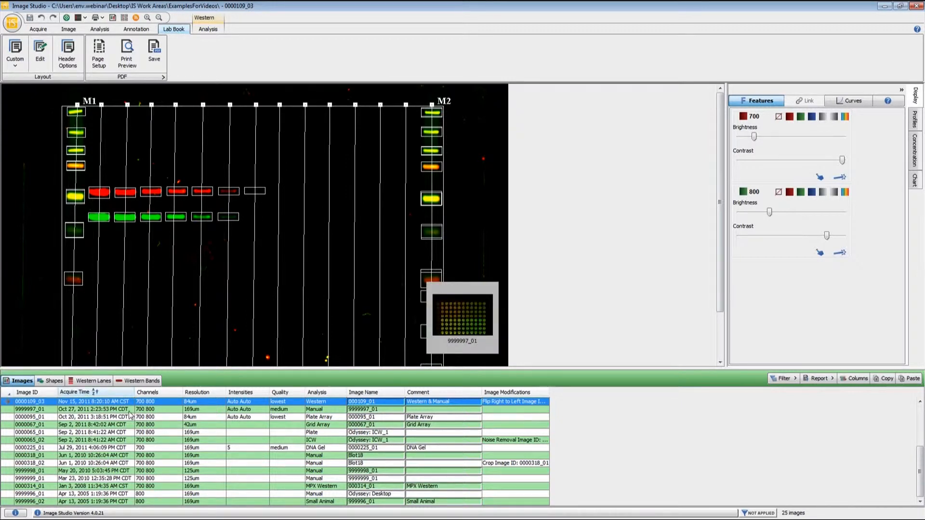
pyautogui.keyDown('ctrl'); pyautogui.click(105, 417); pyautogui.keyUp('ctrl')
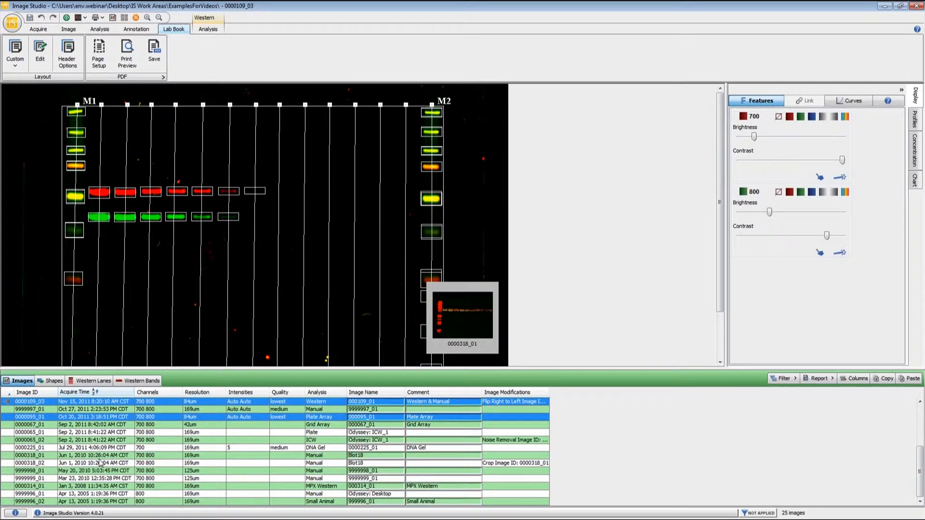
pyautogui.keyDown('ctrl'); pyautogui.click(104, 455); pyautogui.keyUp('ctrl')
pyautogui.keyDown('ctrl'); pyautogui.click(102, 494); pyautogui.keyUp('ctrl')
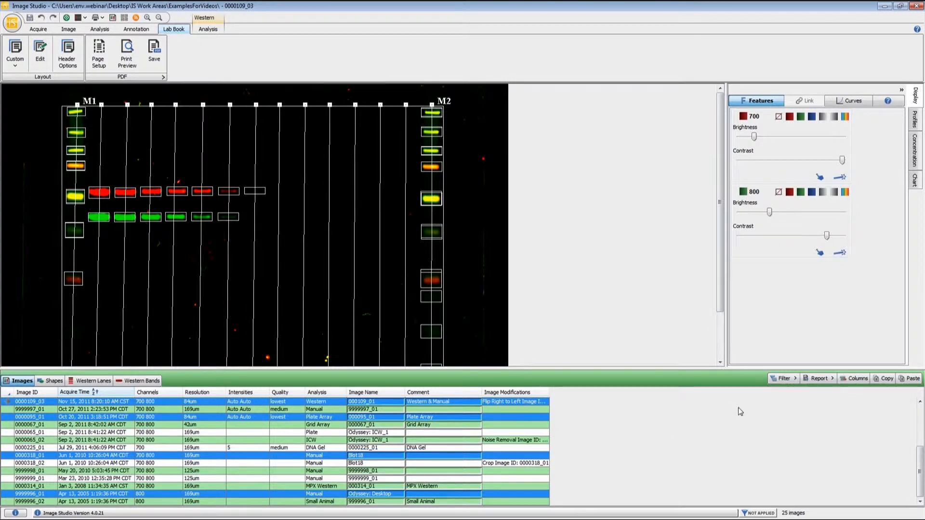
pyautogui.click(782, 381)
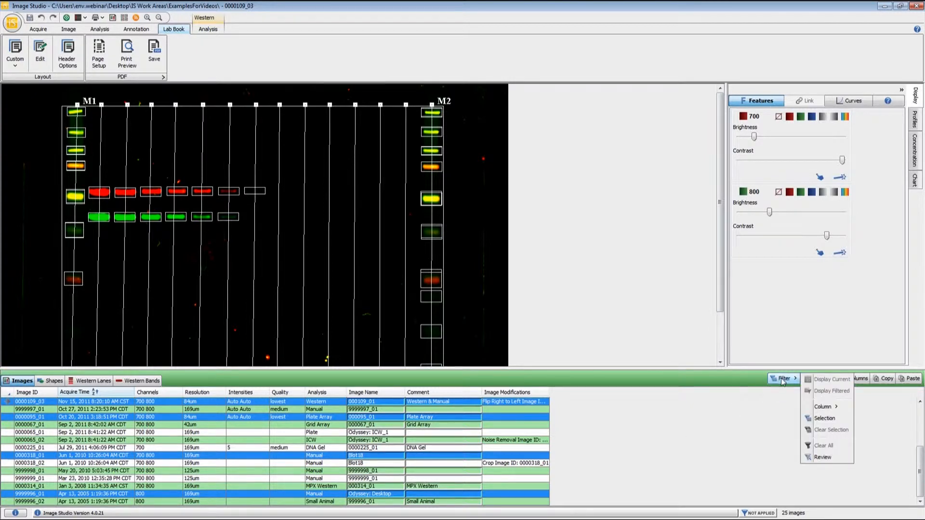
pyautogui.click(817, 419)
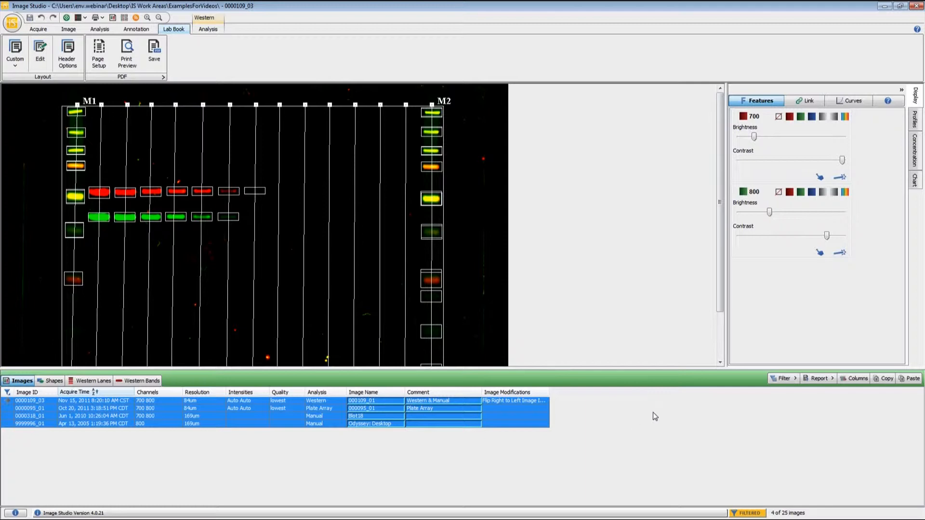
# Step: Turn off the filtered display so the images table lists all images again
pyautogui.click(789, 381)
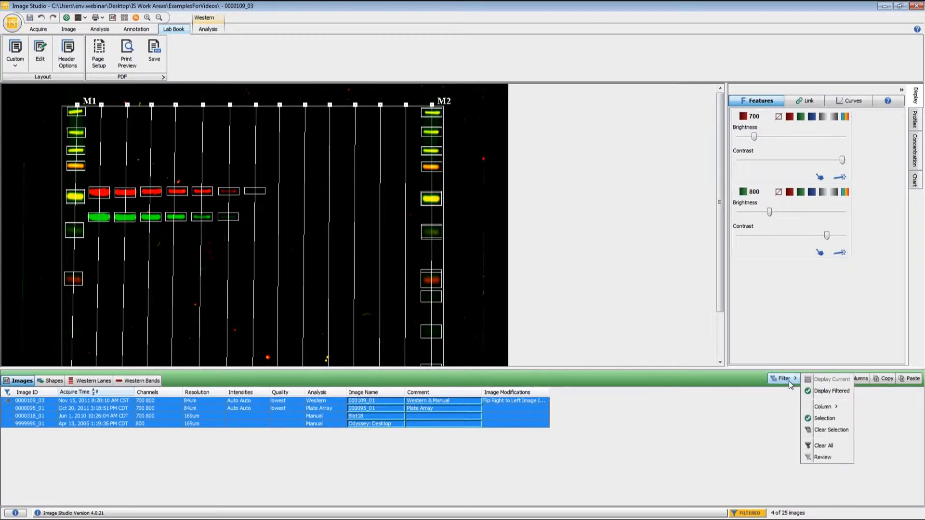
pyautogui.click(831, 391)
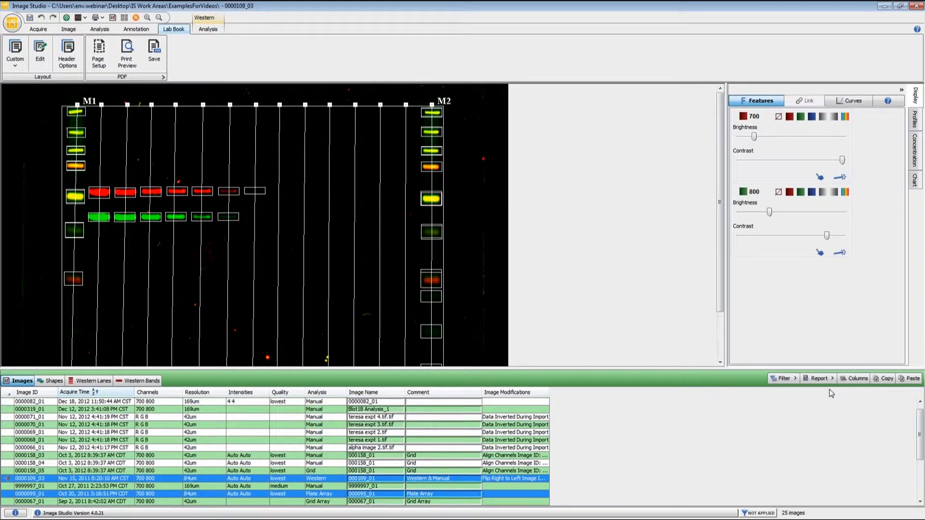
# Step: Apply the stored selection filter to the images table and return to the display of all images
pyautogui.click(774, 380)
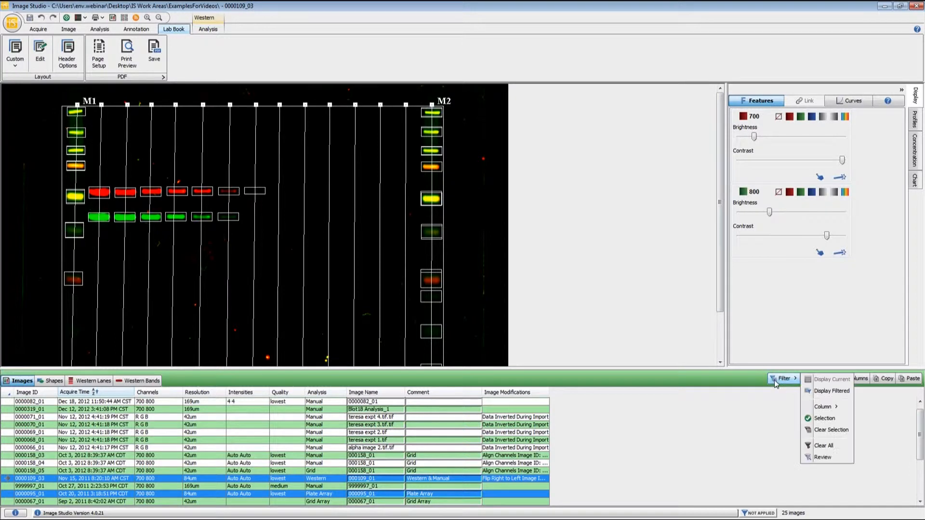
pyautogui.click(830, 394)
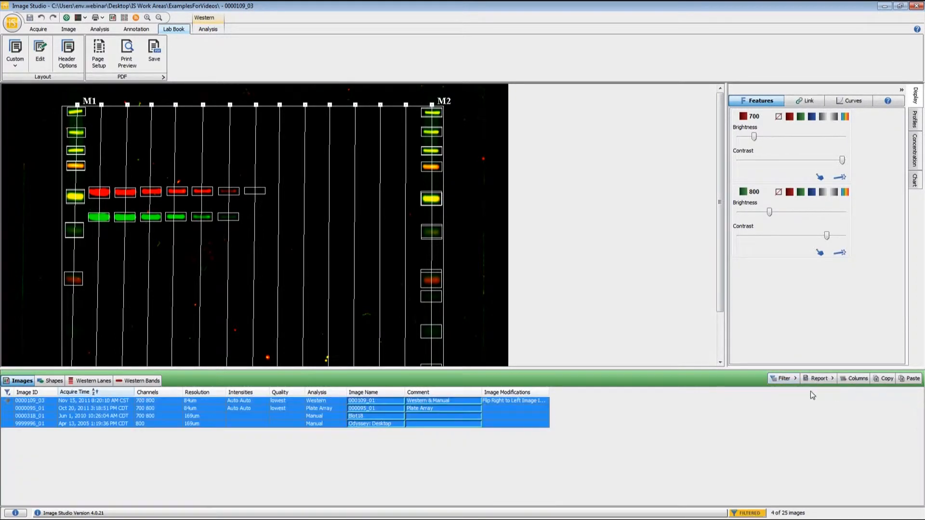
pyautogui.click(784, 379)
pyautogui.click(835, 394)
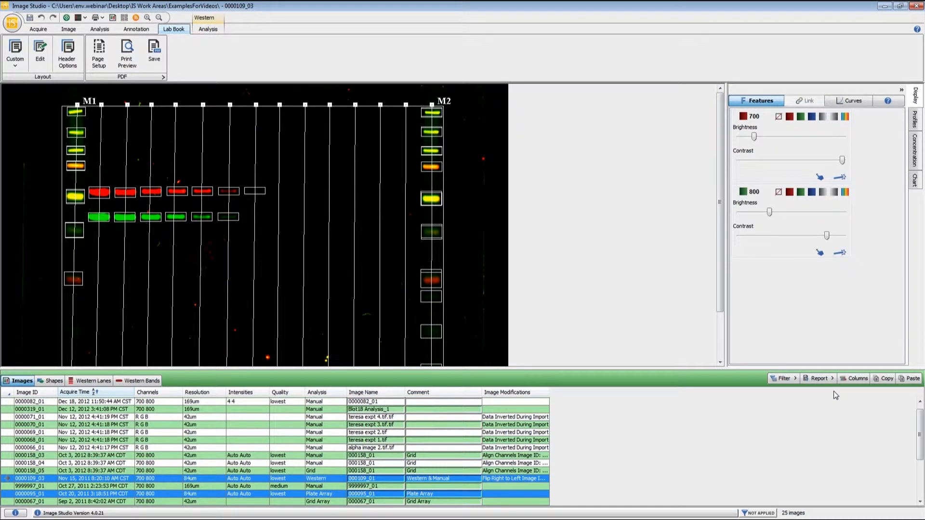
# Step: Reapply the selection filter to the images table and check the Shapes table while it is active
pyautogui.click(793, 380)
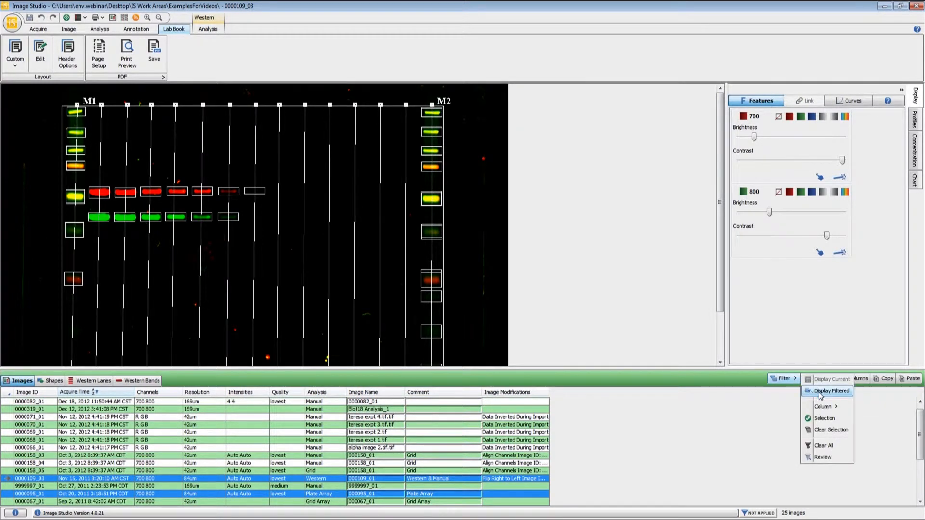
pyautogui.click(820, 394)
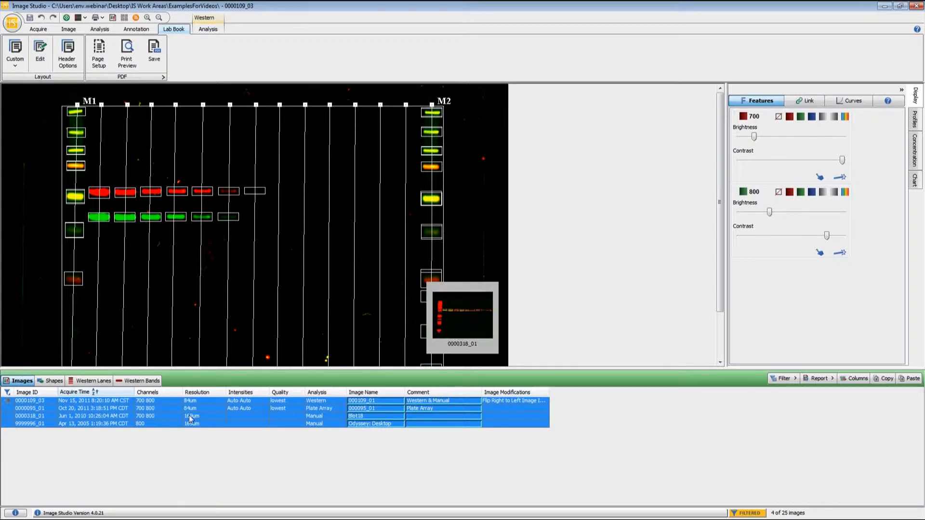
pyautogui.click(52, 381)
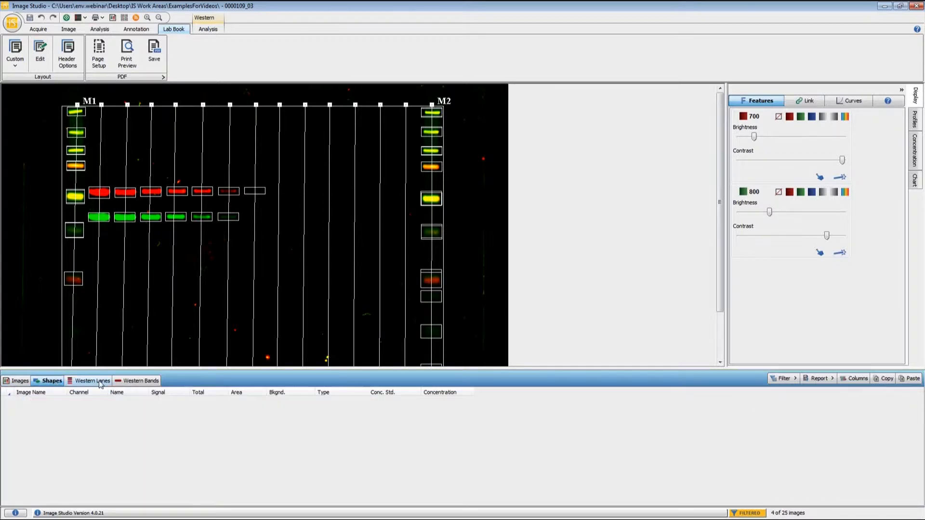
pyautogui.click(19, 382)
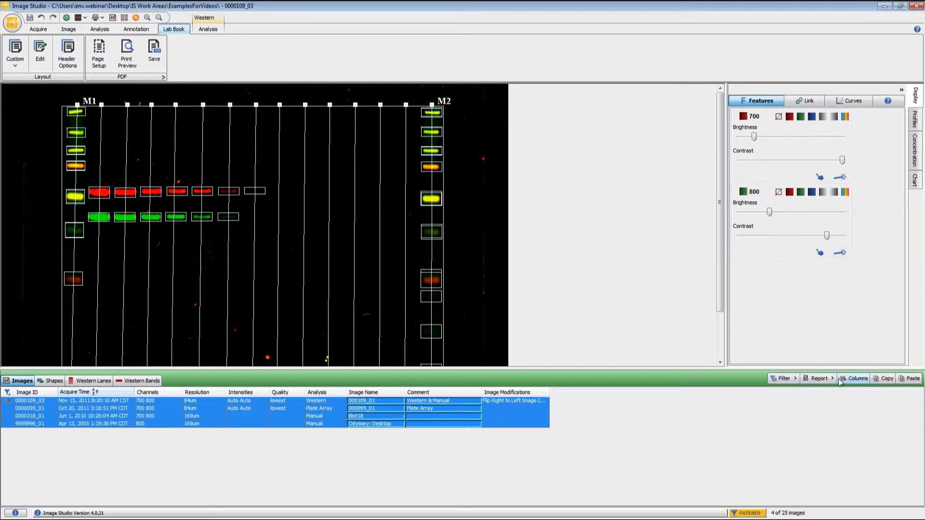
# Step: Clear the selection filter from the images table and select only image 0000109_03
pyautogui.click(789, 381)
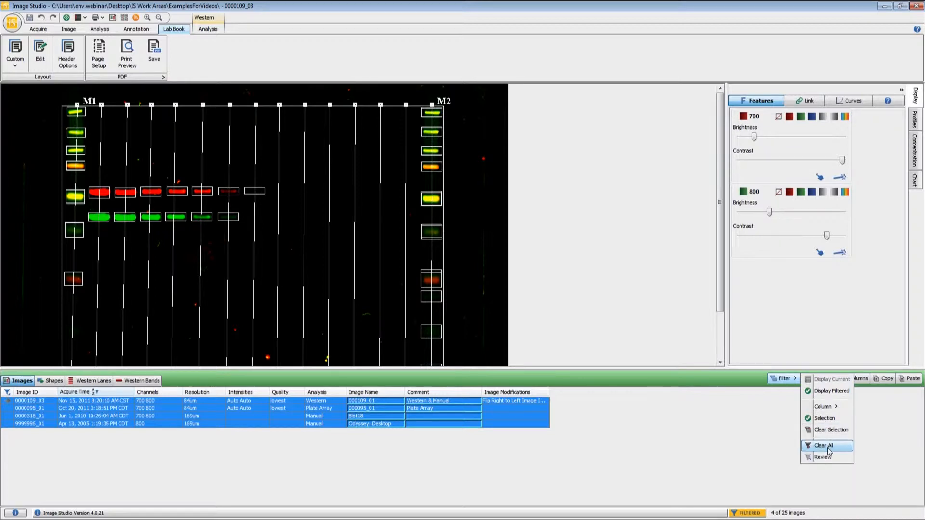
pyautogui.click(829, 430)
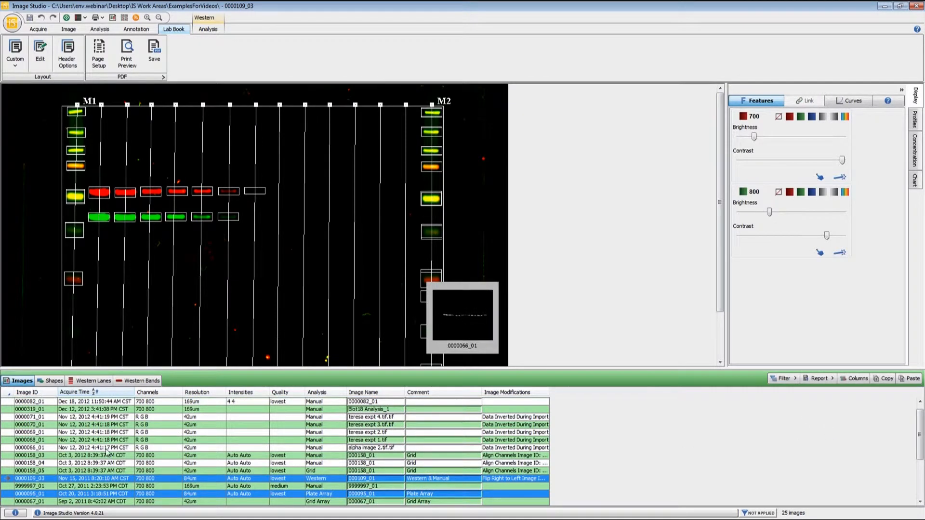
pyautogui.click(80, 479)
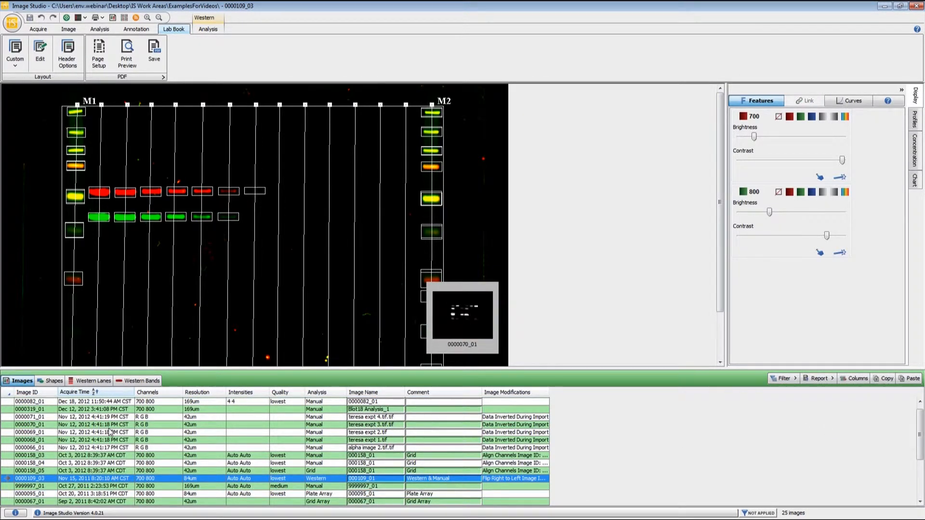
# Step: Sort the images table by Image ID and display the Shapes table of image 9999999_01
pyautogui.scroll(1, 108, 429)
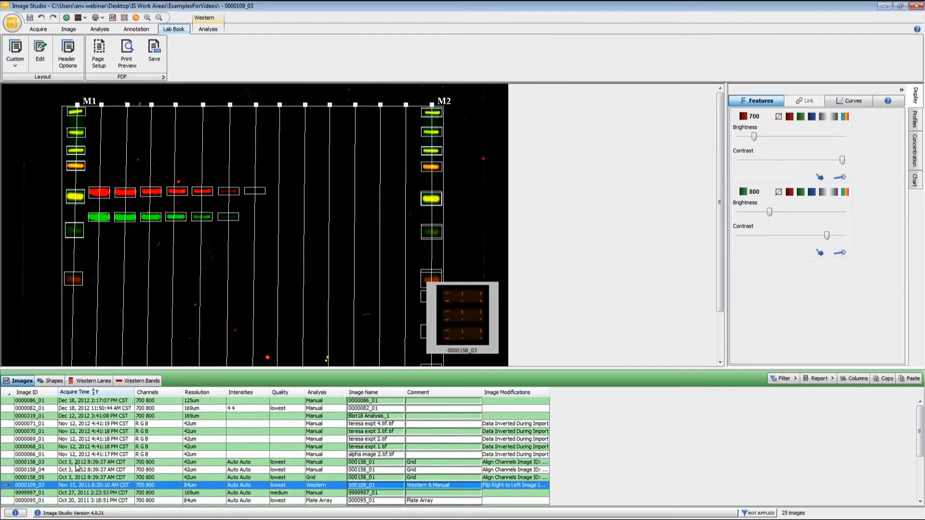
pyautogui.scroll(-3, 79, 461)
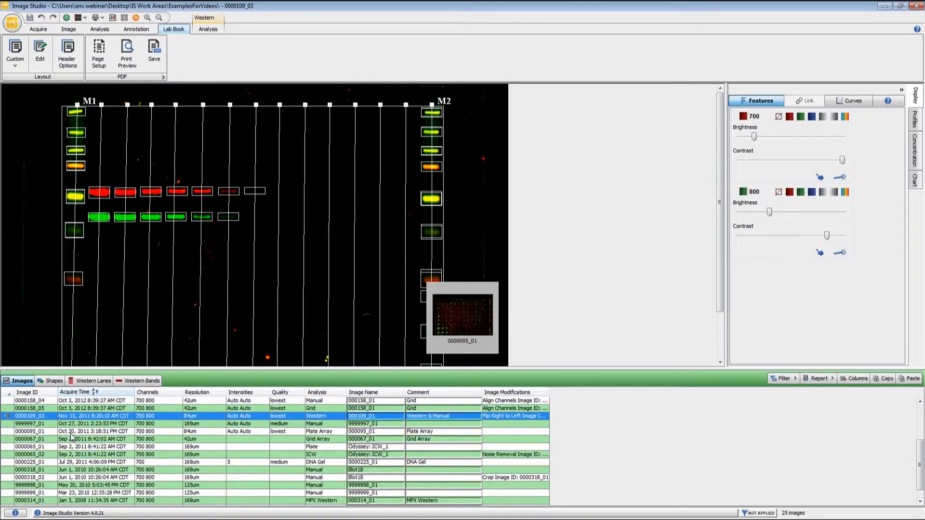
pyautogui.click(44, 392)
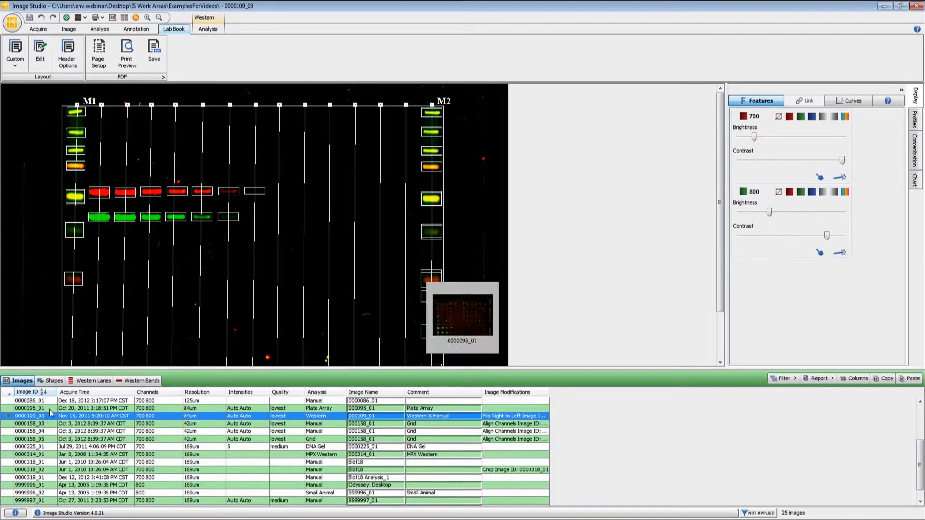
pyautogui.scroll(-1, 48, 434)
pyautogui.click(42, 503)
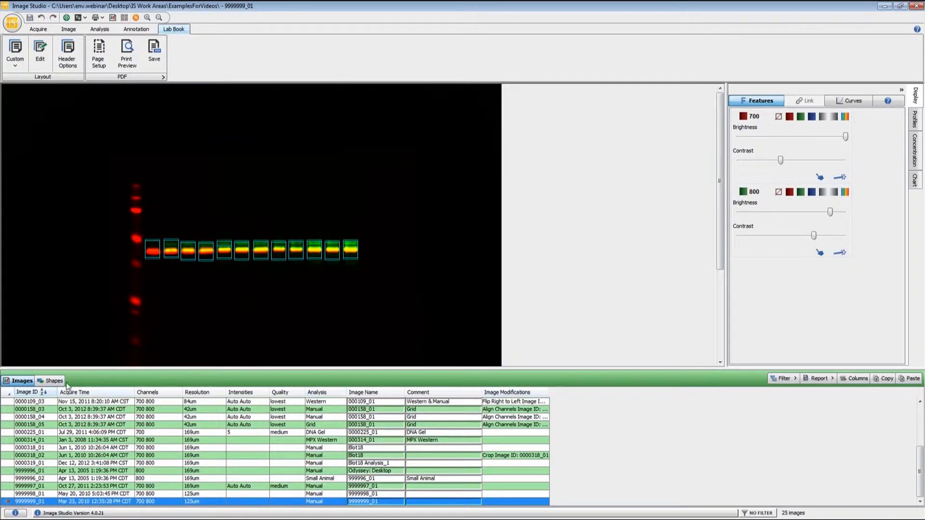
pyautogui.click(47, 381)
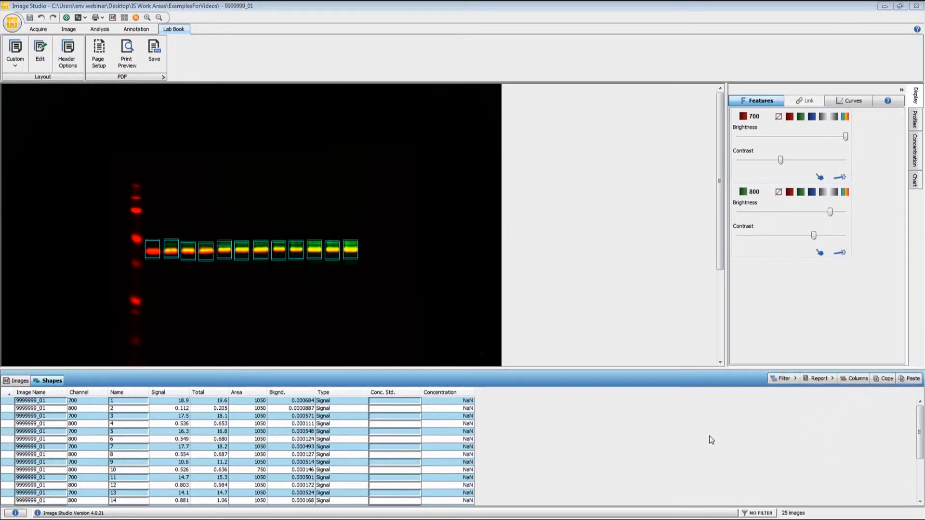
# Step: Switch to Excel and copy the sample names in cells A1 to A24 of Sheet1
pyautogui.hotkey('alt', 'Tab')
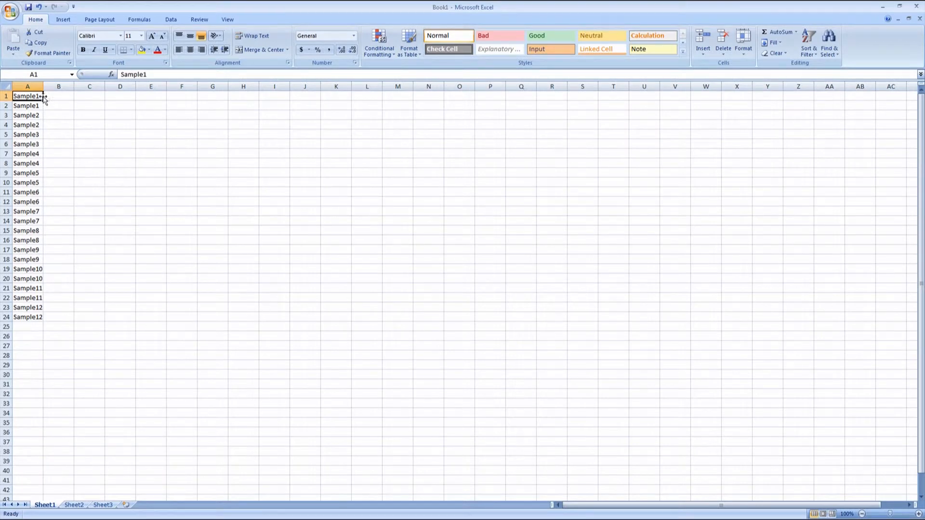
pyautogui.moveTo(32, 95); pyautogui.dragTo(30, 315)
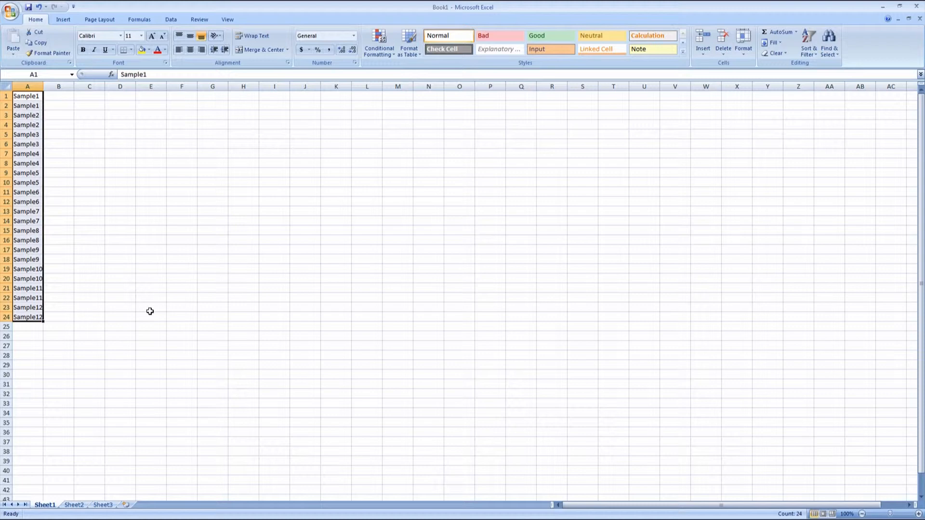
pyautogui.hotkey('ctrl', 'c')
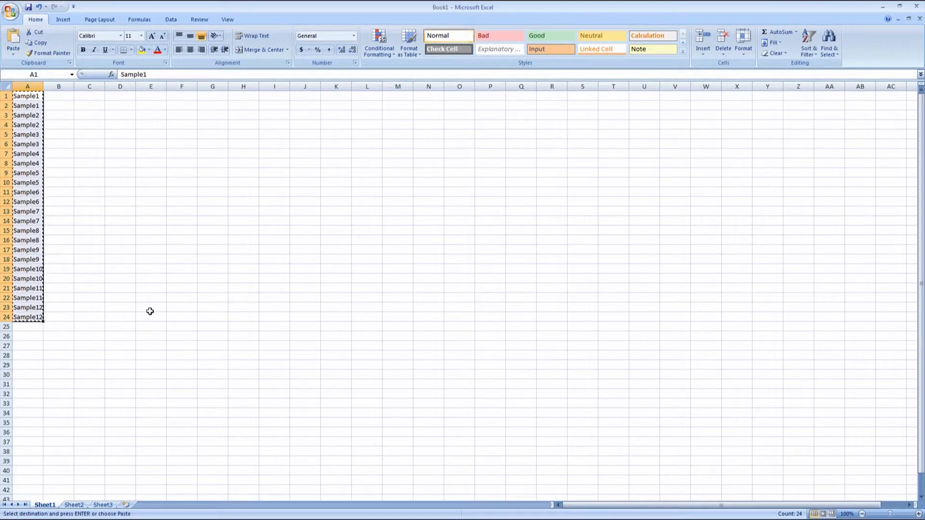
# Step: Switch to Image Studio and paste the copied sample names into the Name column of the Shapes table, starting at the first shape
pyautogui.hotkey('alt', 'Tab')
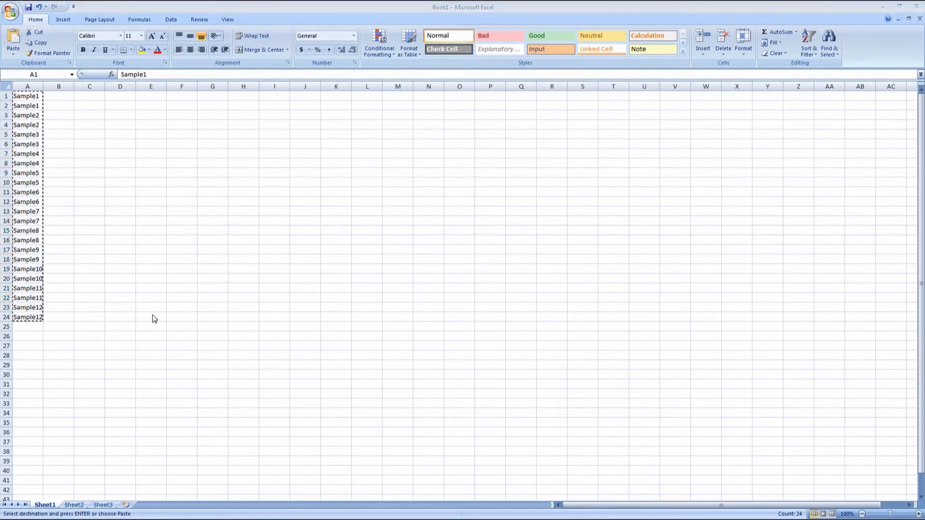
pyautogui.doubleClick(125, 400)
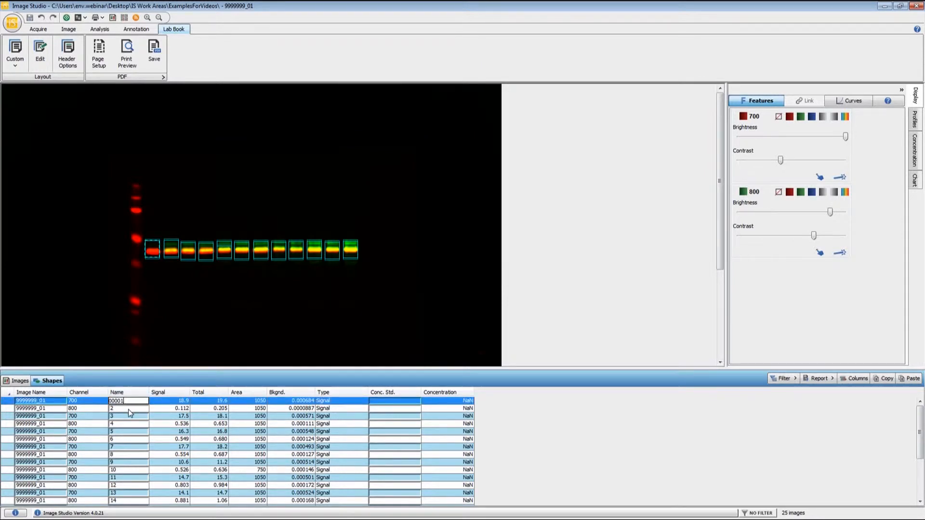
pyautogui.click(129, 409)
pyautogui.click(129, 401)
pyautogui.click(913, 379)
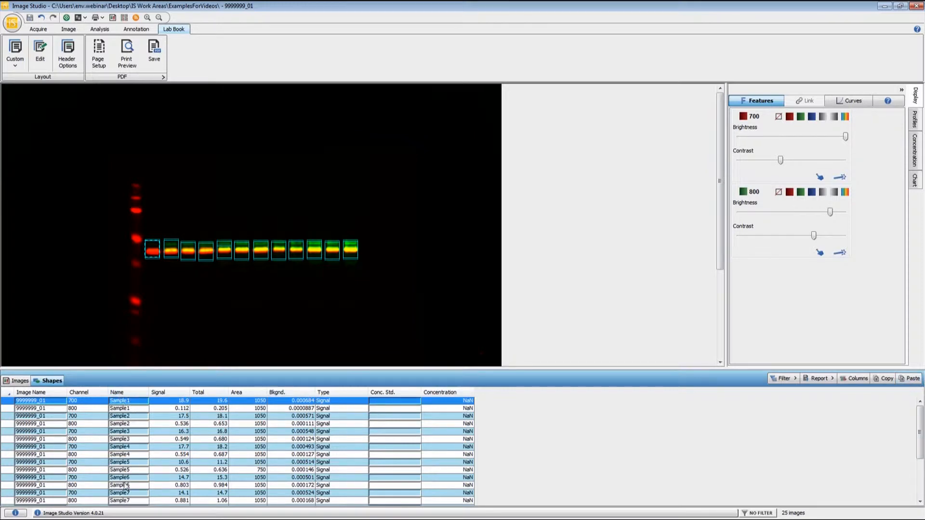
pyautogui.scroll(-3, 128, 489)
pyautogui.scroll(3, 127, 494)
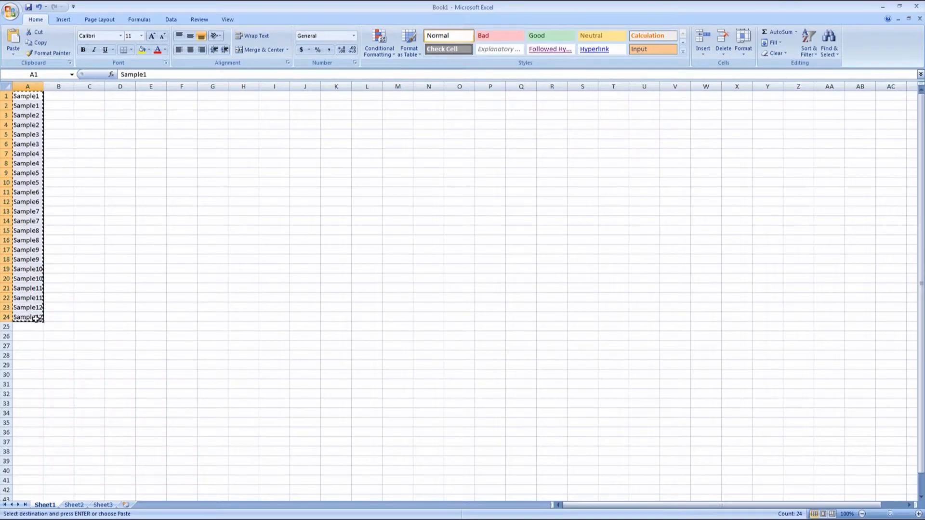
# Step: Select all band shapes of image 9999999_01 in Image Studio and copy their table data into Excel, starting at cell A1 of Sheet1
pyautogui.hotkey('alt', 'Tab')
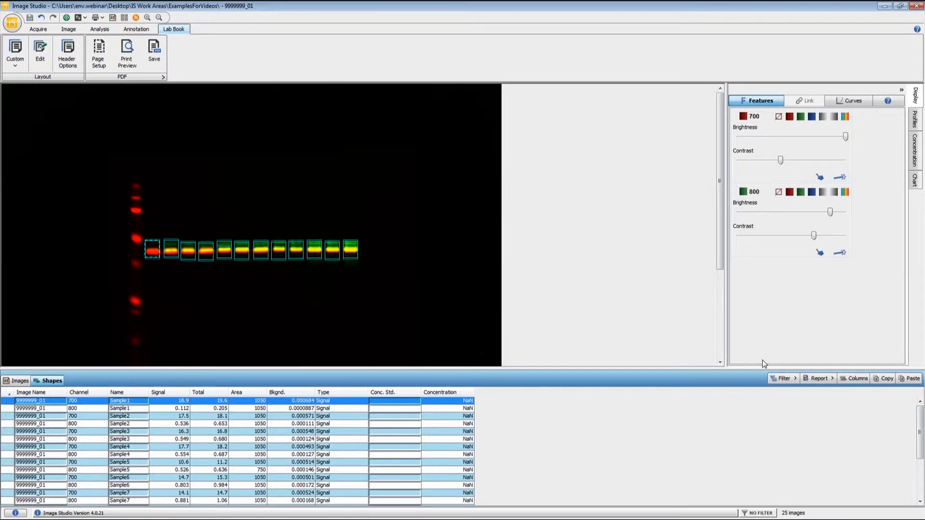
pyautogui.moveTo(145, 223); pyautogui.dragTo(449, 299)
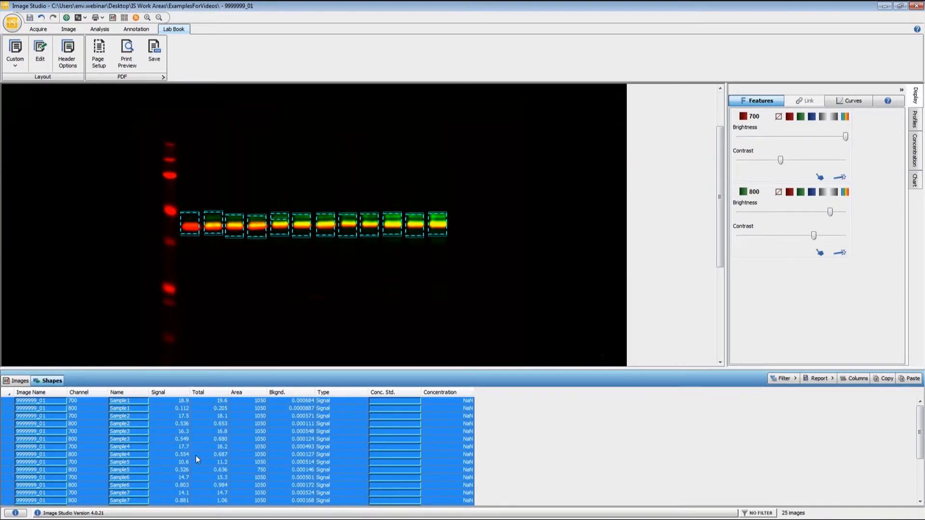
pyautogui.hotkey('alt', 'Tab')
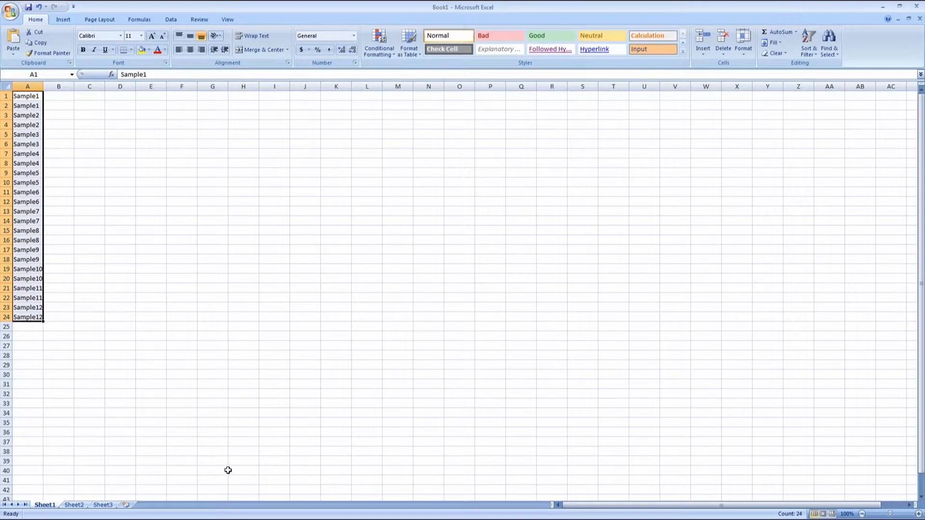
pyautogui.click(37, 95)
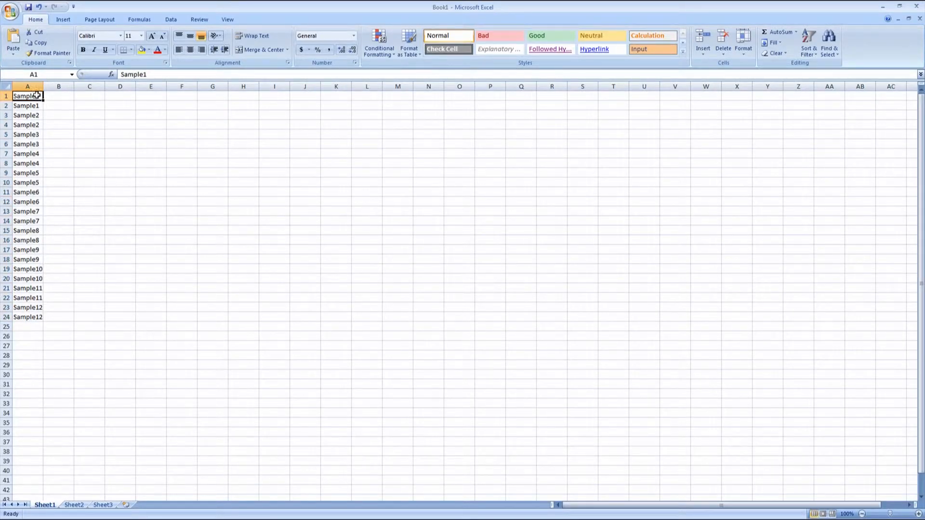
pyautogui.hotkey('ctrl', 'v')
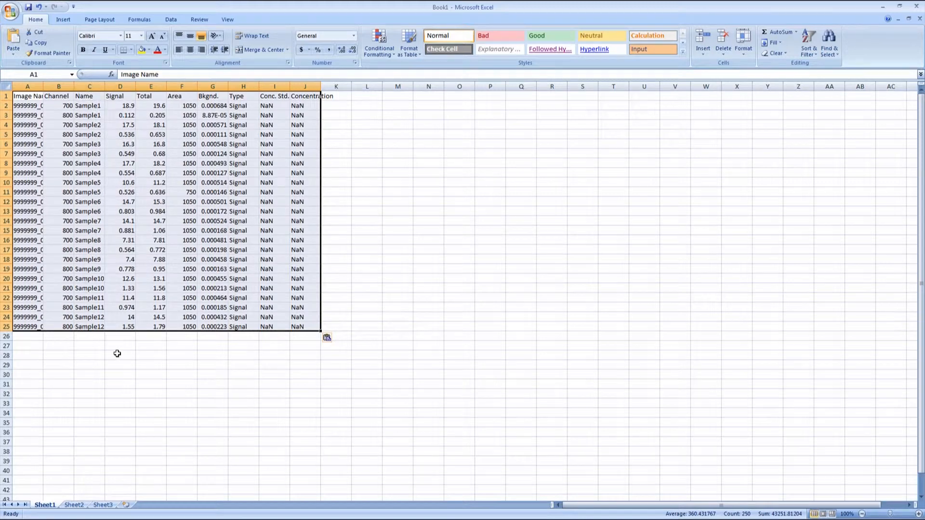
# Step: Switch to Image Studio and launch a Shapes table spreadsheet report, saved to the Desktop as an Excel 97-2003 Workbook under the suggested name
pyautogui.hotkey('alt', 'Tab')
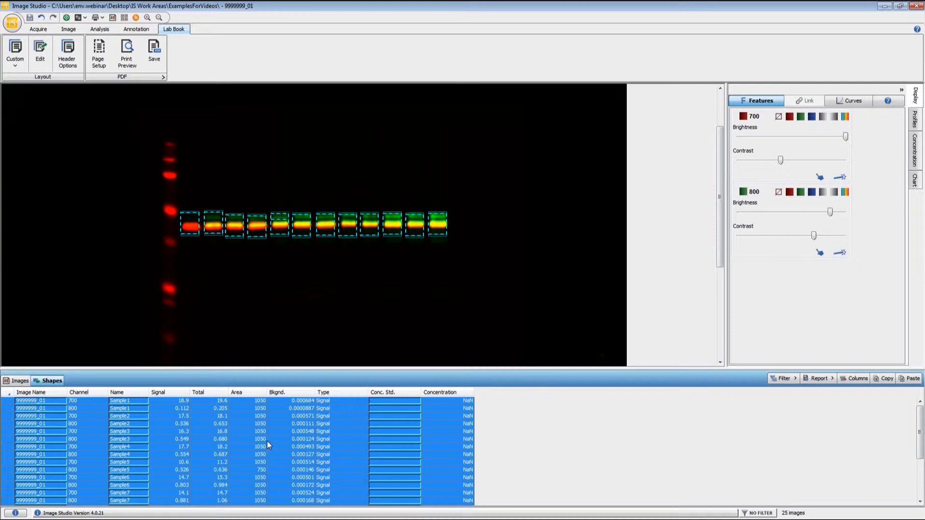
pyautogui.click(829, 379)
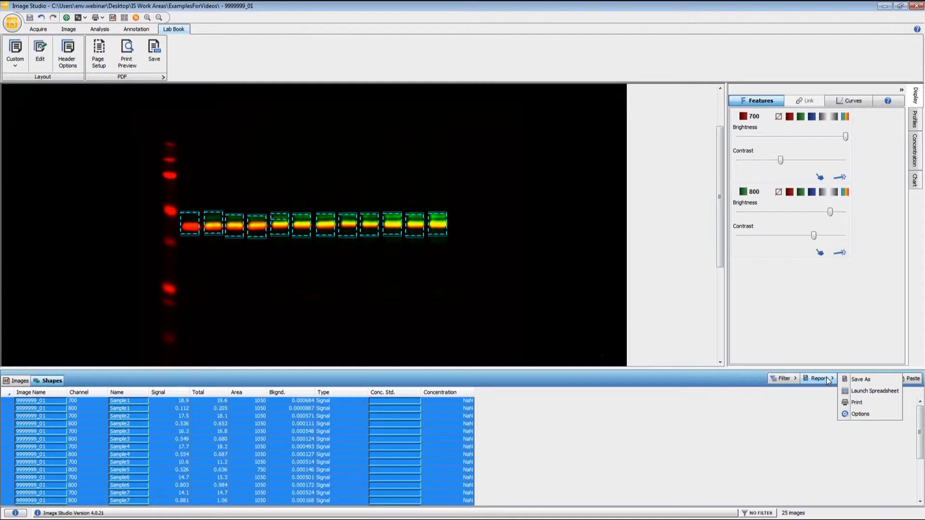
pyautogui.click(861, 395)
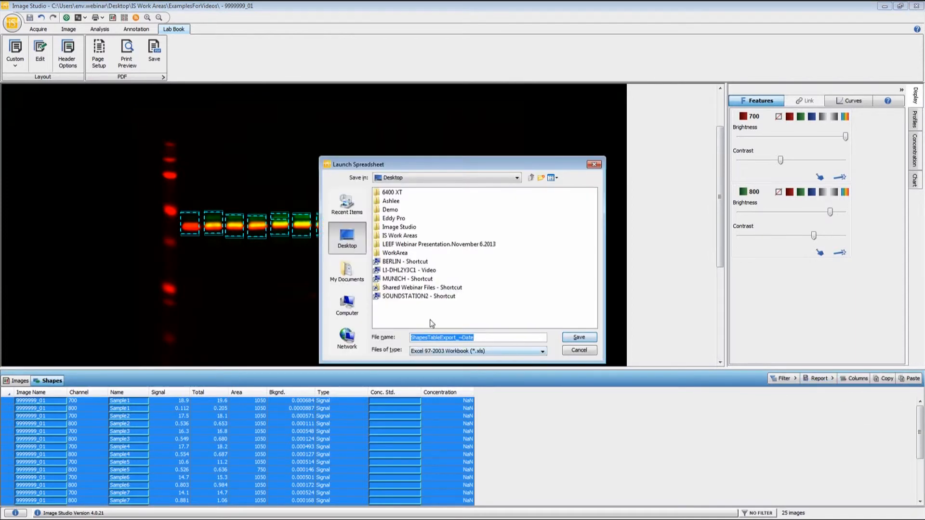
pyautogui.click(350, 242)
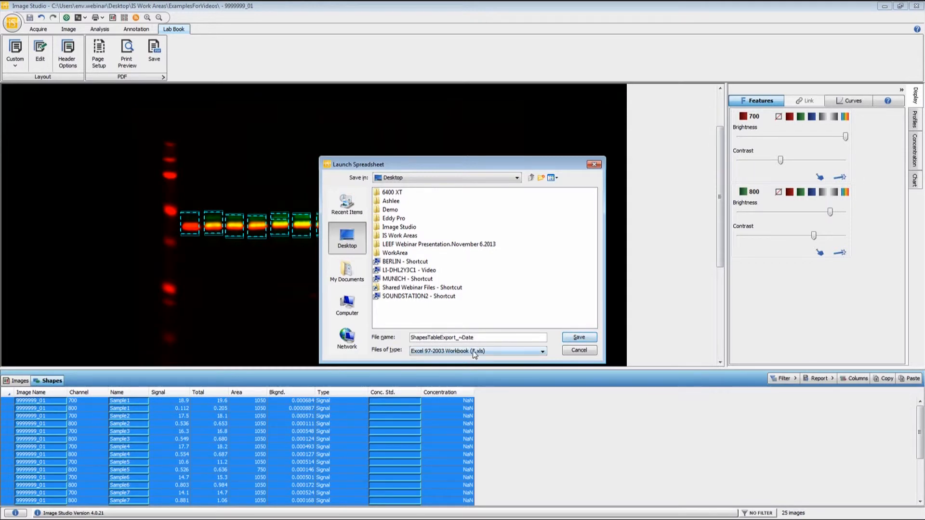
pyautogui.click(591, 337)
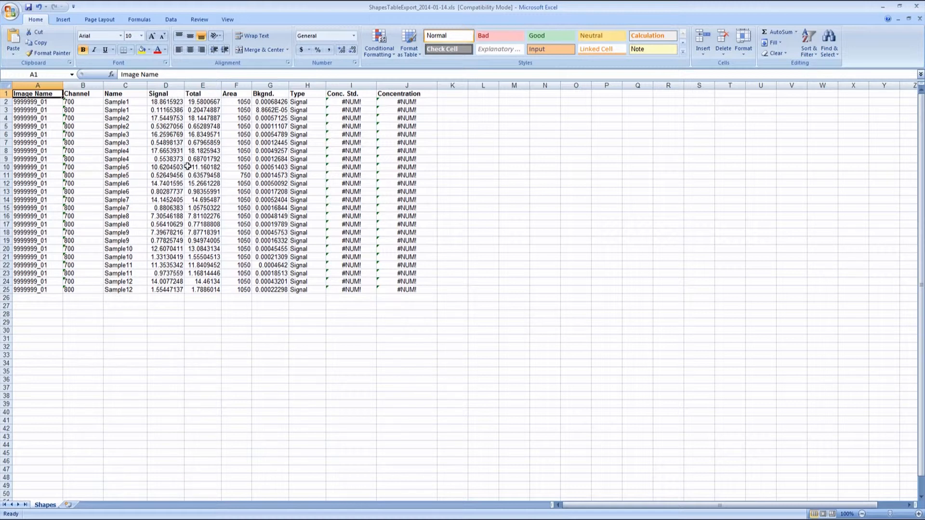
# Step: Switch back to Image Studio and open image 0000109_03 from the images table
pyautogui.hotkey('alt', 'Tab')
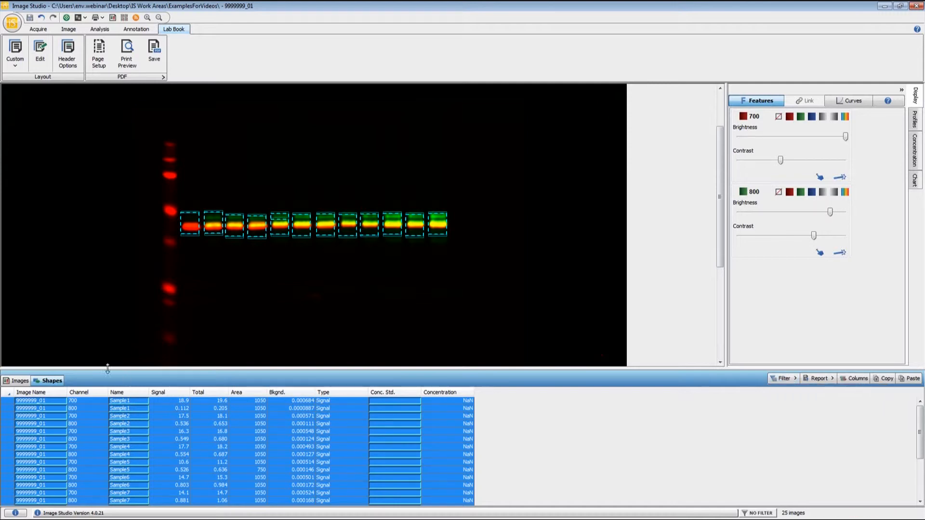
pyautogui.click(17, 380)
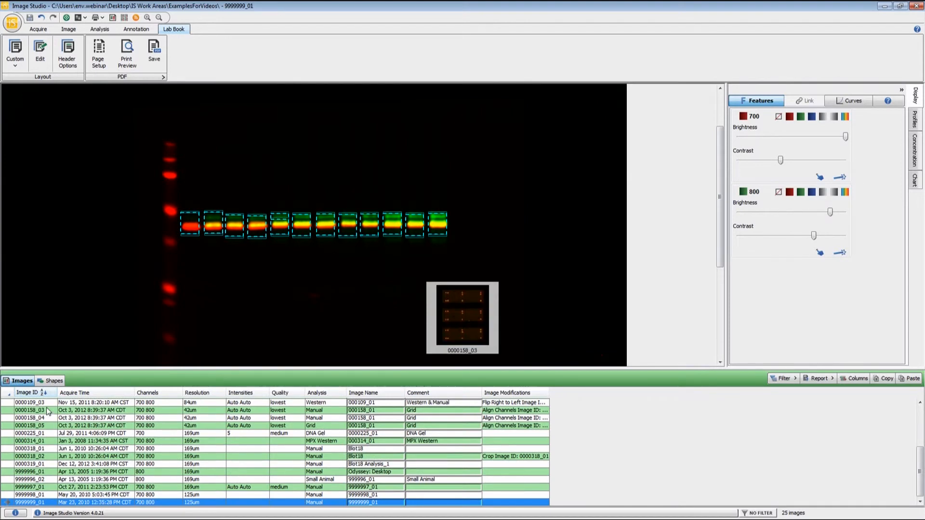
pyautogui.click(39, 401)
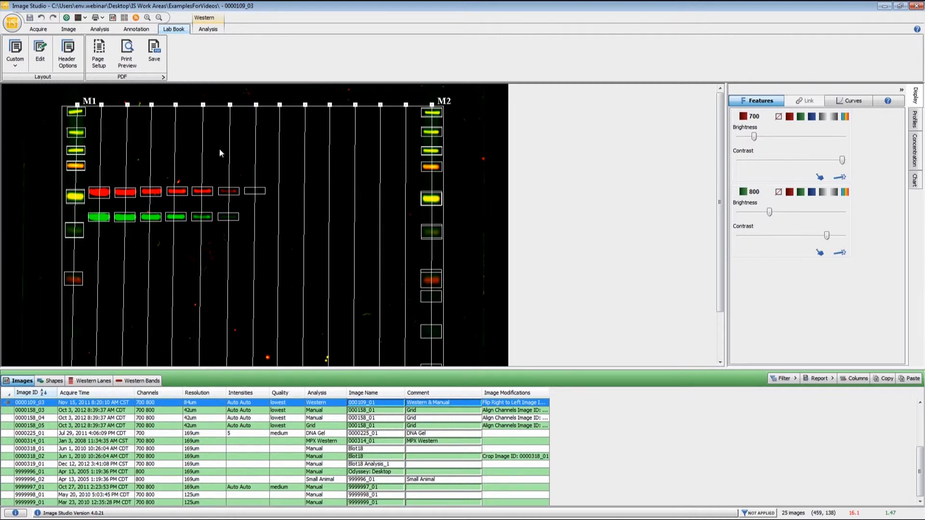
# Step: Launch a spreadsheet report of the Images table, saved to the Desktop as an Excel 97-2003 Workbook under the suggested name
pyautogui.click(157, 382)
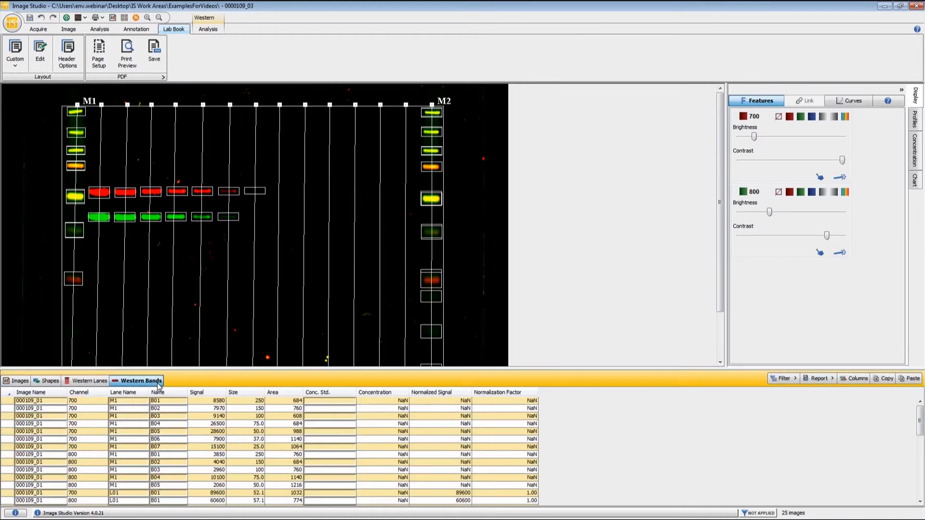
pyautogui.click(17, 384)
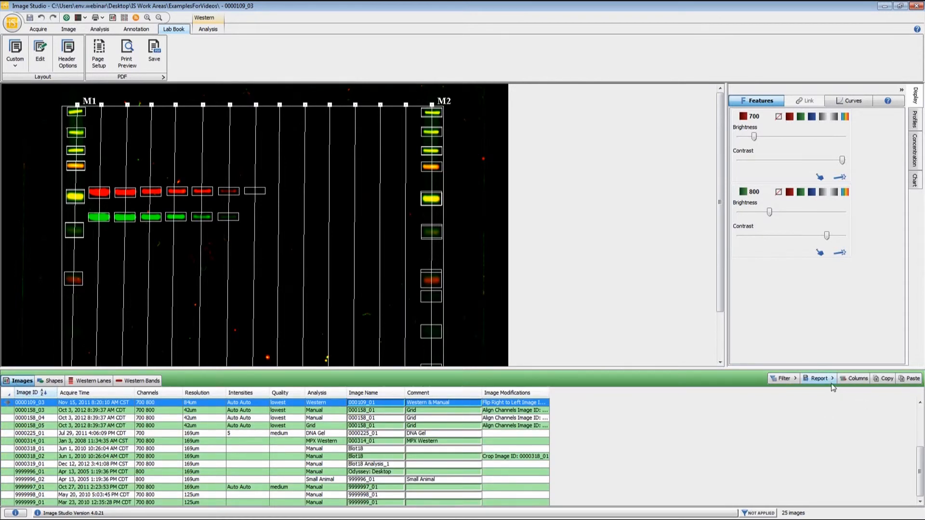
pyautogui.click(819, 378)
pyautogui.click(850, 392)
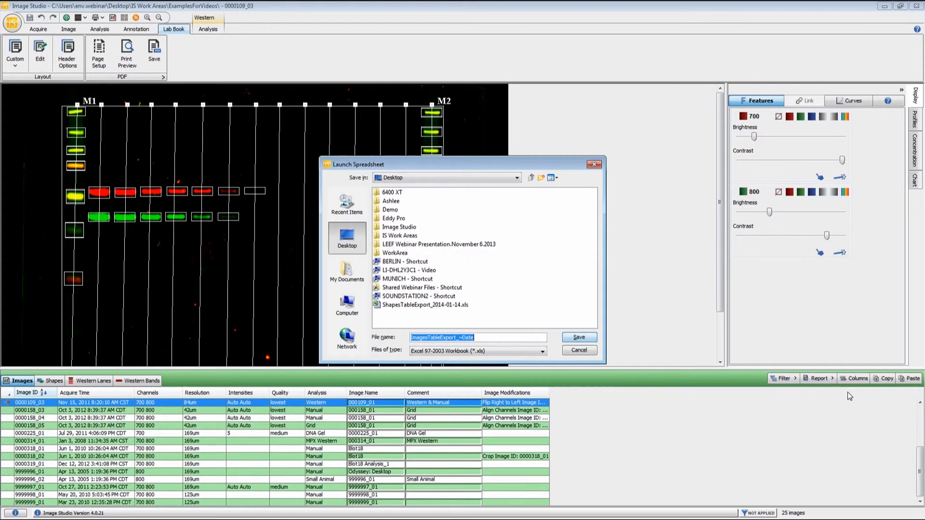
pyautogui.click(566, 340)
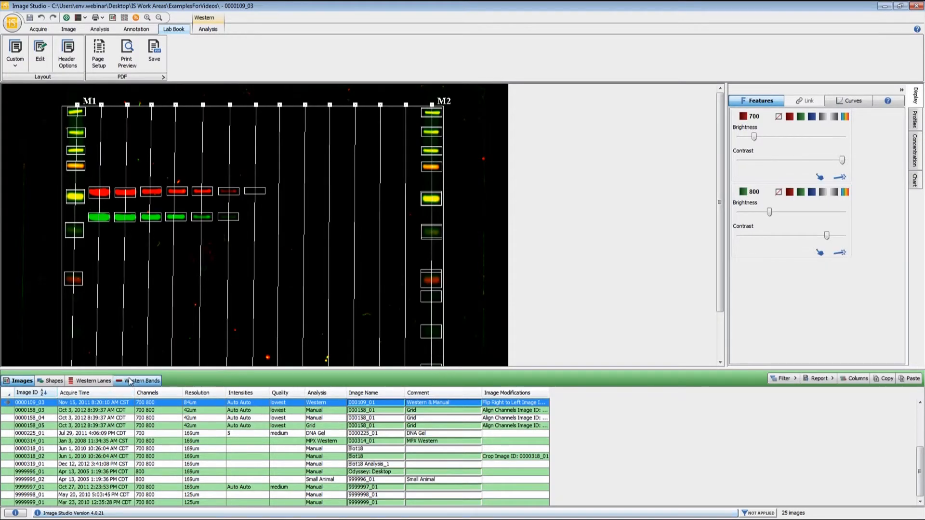
# Step: Filter the Images table to a selection of images 0000109_03, 0000225_01, 9999996_01 and 9999998_01
pyautogui.click(130, 381)
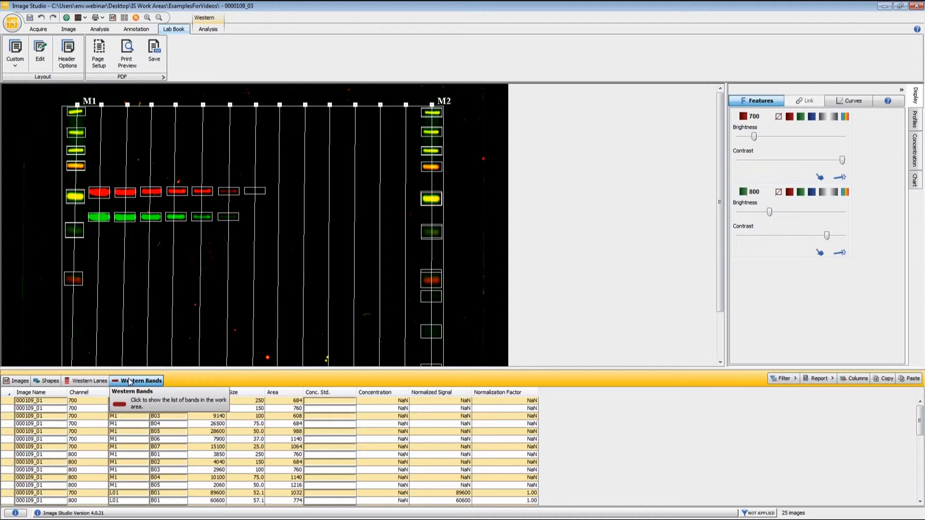
pyautogui.click(22, 383)
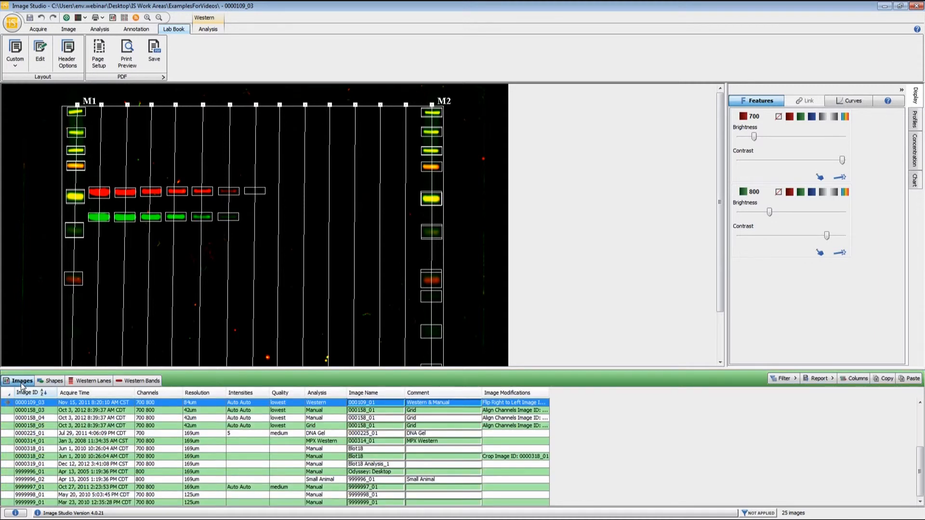
pyautogui.moveTo(44, 435)
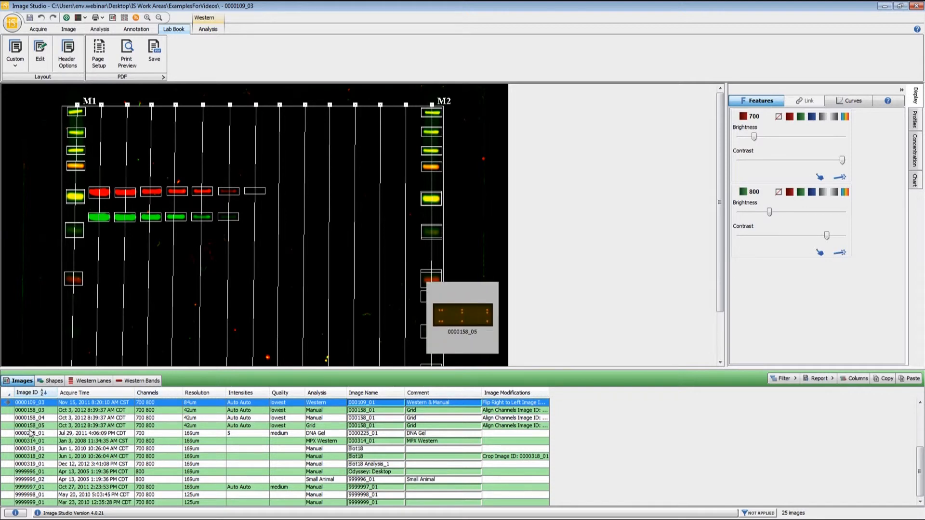
pyautogui.keyDown('ctrl'); pyautogui.click(34, 435); pyautogui.keyUp('ctrl')
pyautogui.keyDown('ctrl'); pyautogui.click(40, 472); pyautogui.keyUp('ctrl')
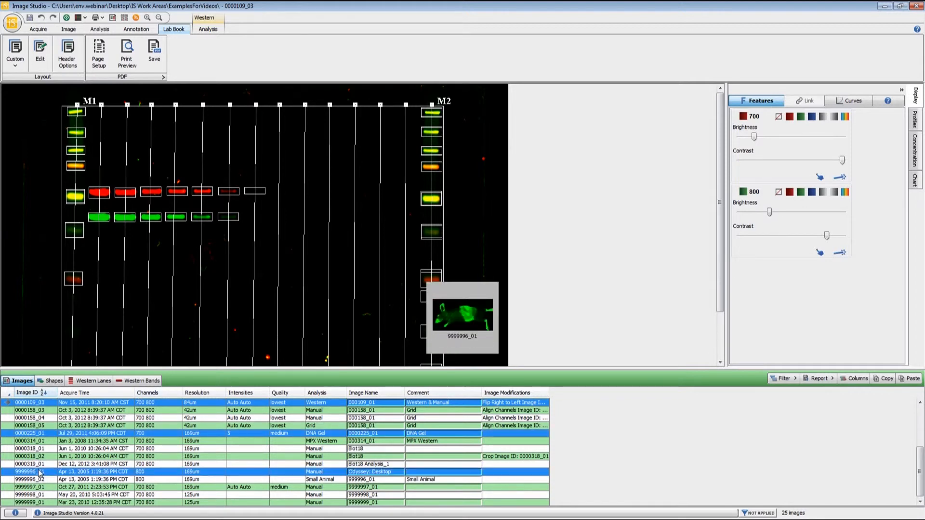
pyautogui.keyDown('ctrl'); pyautogui.click(42, 495); pyautogui.keyUp('ctrl')
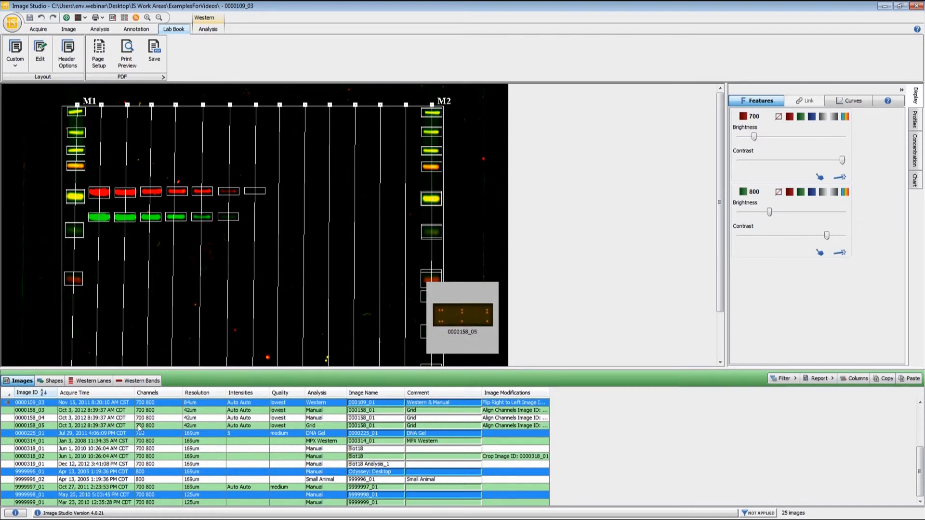
pyautogui.click(785, 378)
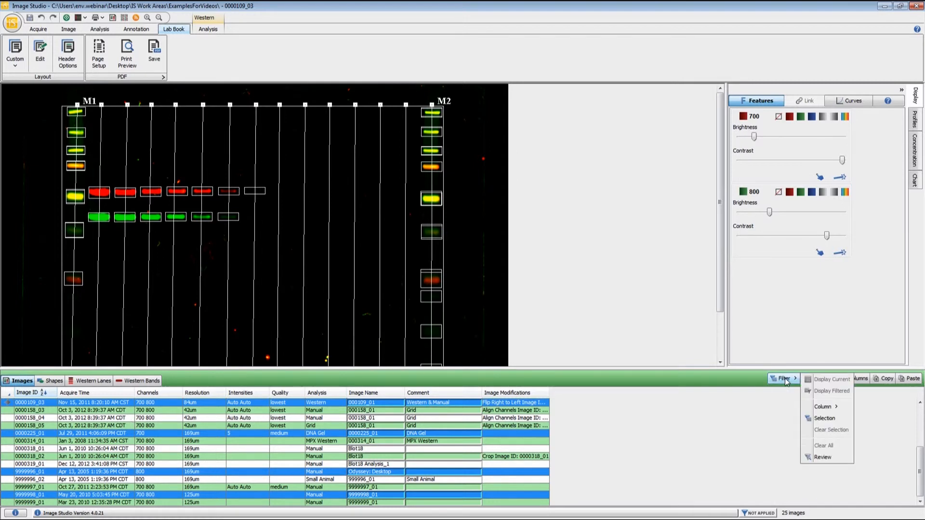
pyautogui.click(812, 419)
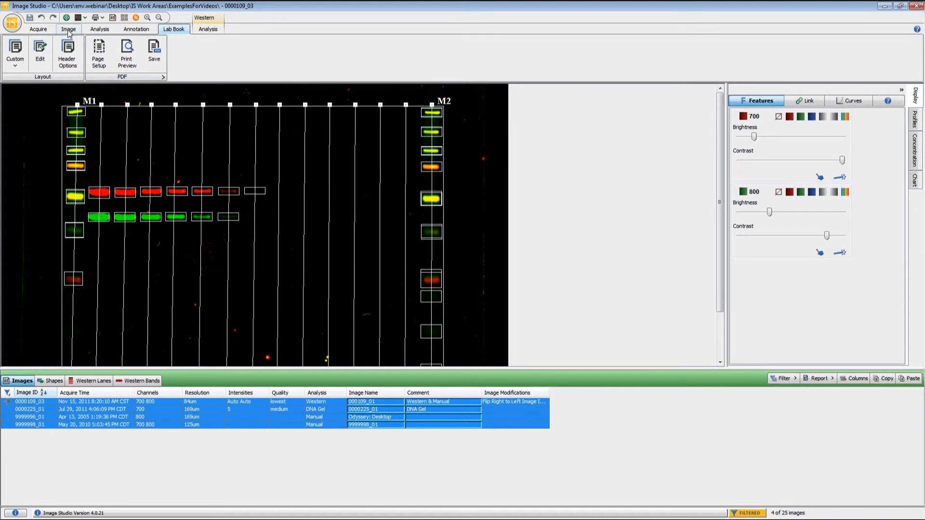
# Step: Display the filtered images side by side and slightly lower the 700 channel brightness with their display values linked
pyautogui.click(124, 19)
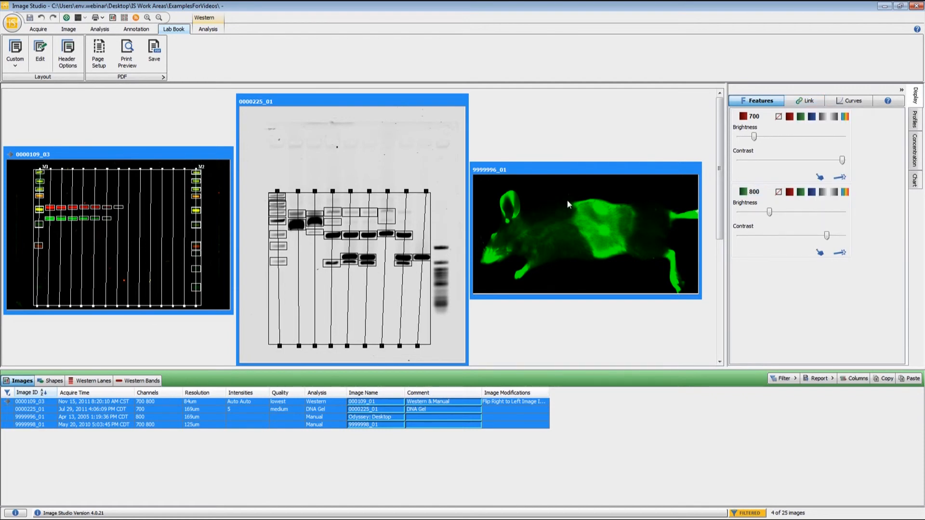
pyautogui.click(805, 101)
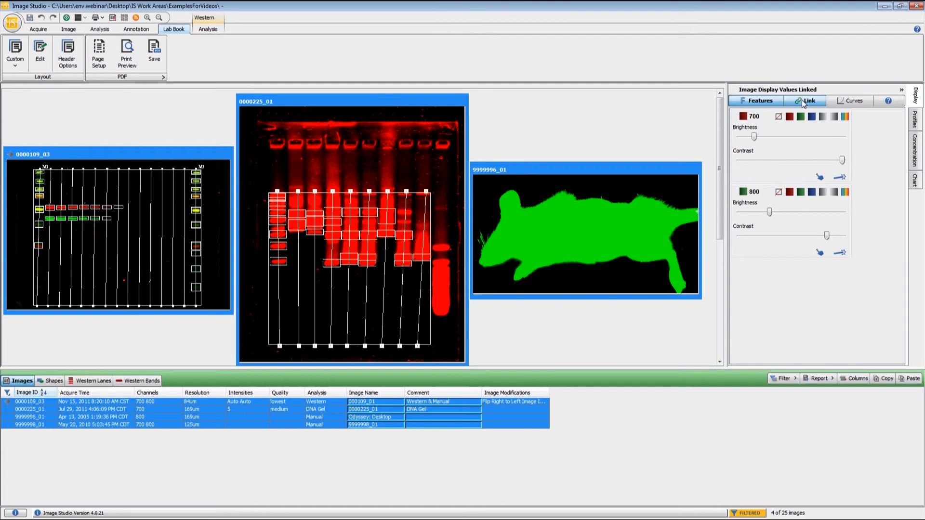
pyautogui.moveTo(719, 185); pyautogui.dragTo(750, 140)
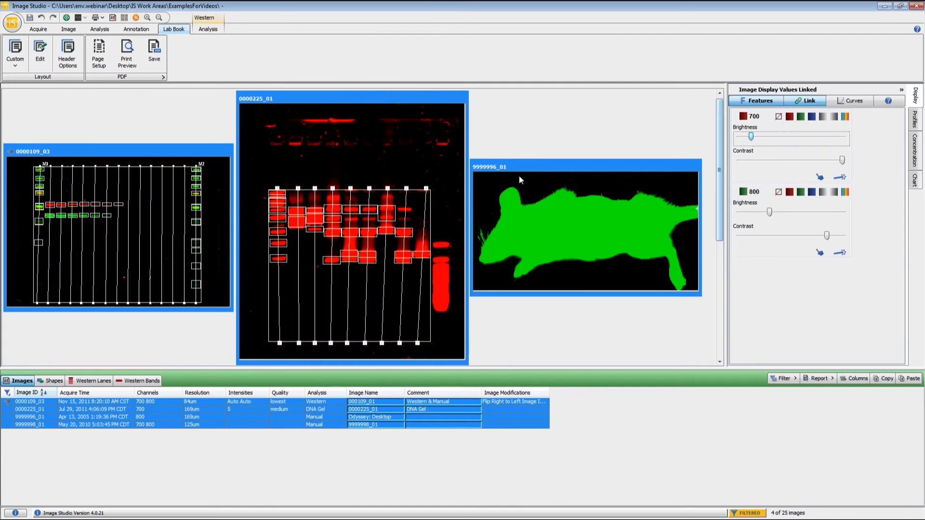